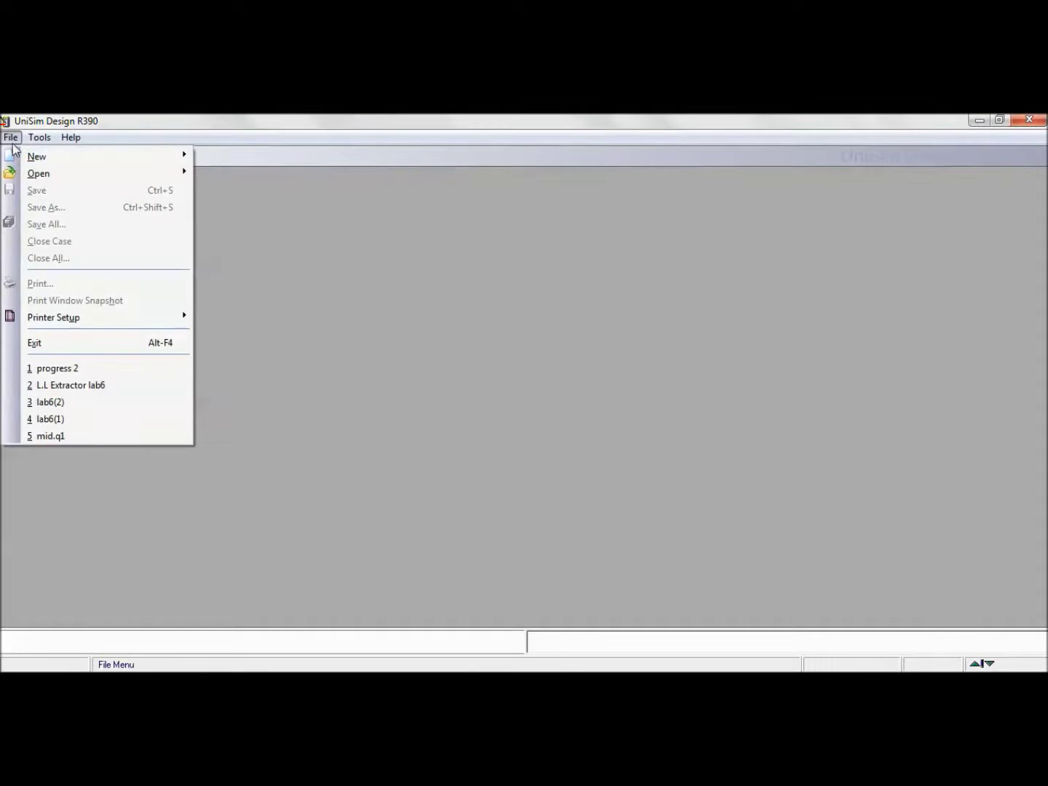
# Step: Start a new case and build a component list of CO2, Methane and propylene carbonate (C3=Carbonate)
pyautogui.moveTo(70, 161)
pyautogui.click(212, 158)
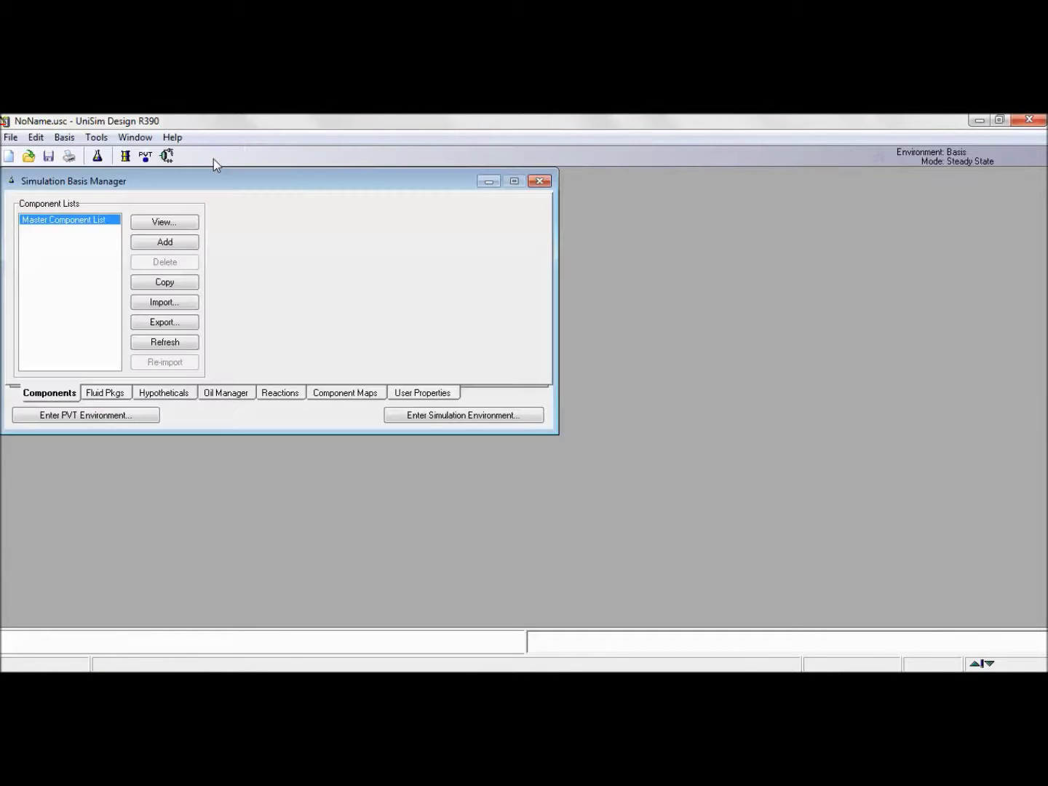
pyautogui.click(175, 243)
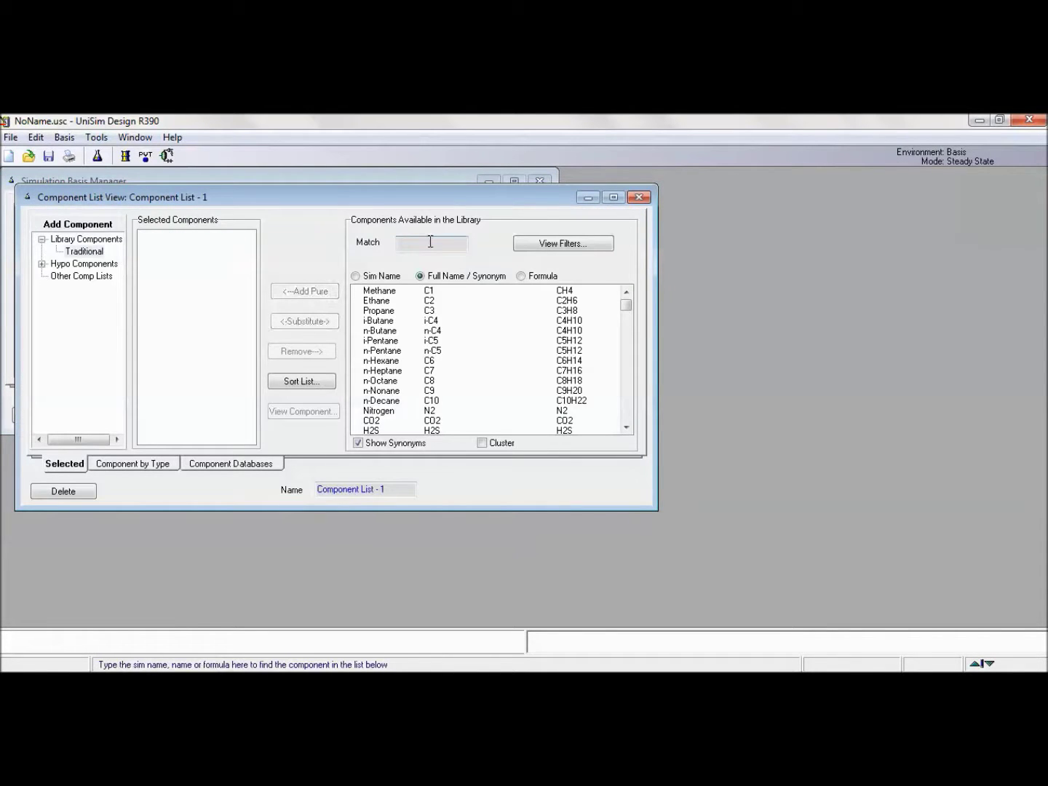
pyautogui.write('c')
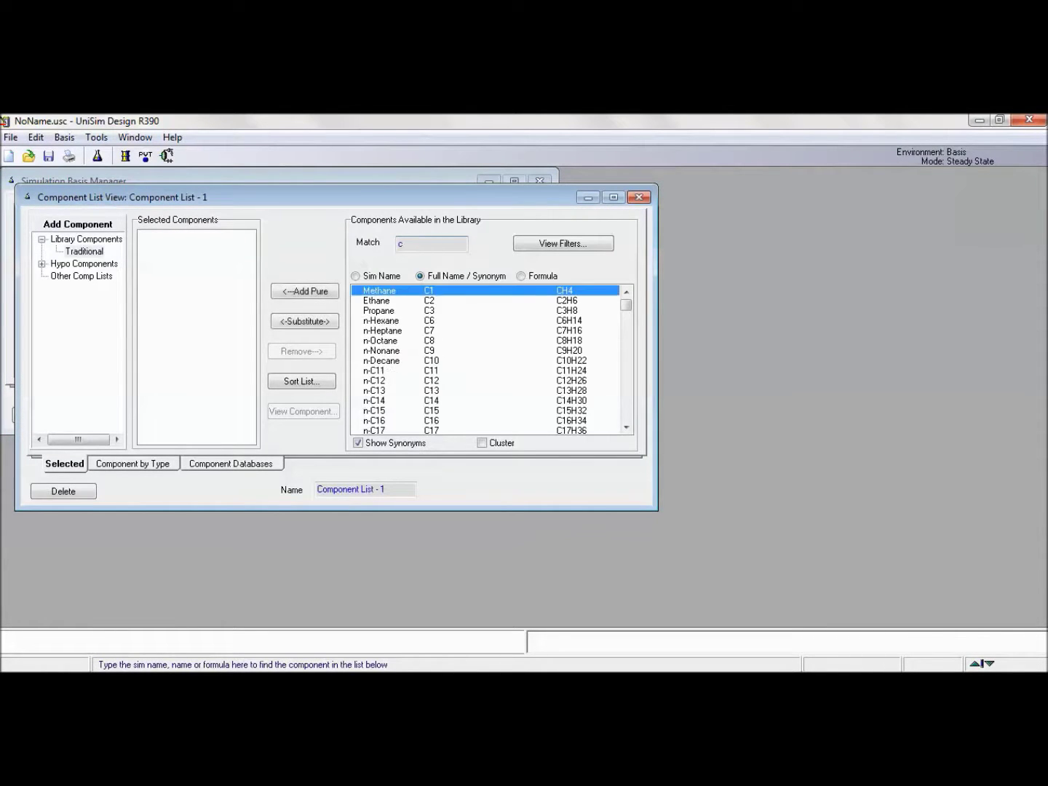
pyautogui.write('o2')
pyautogui.press('Return')
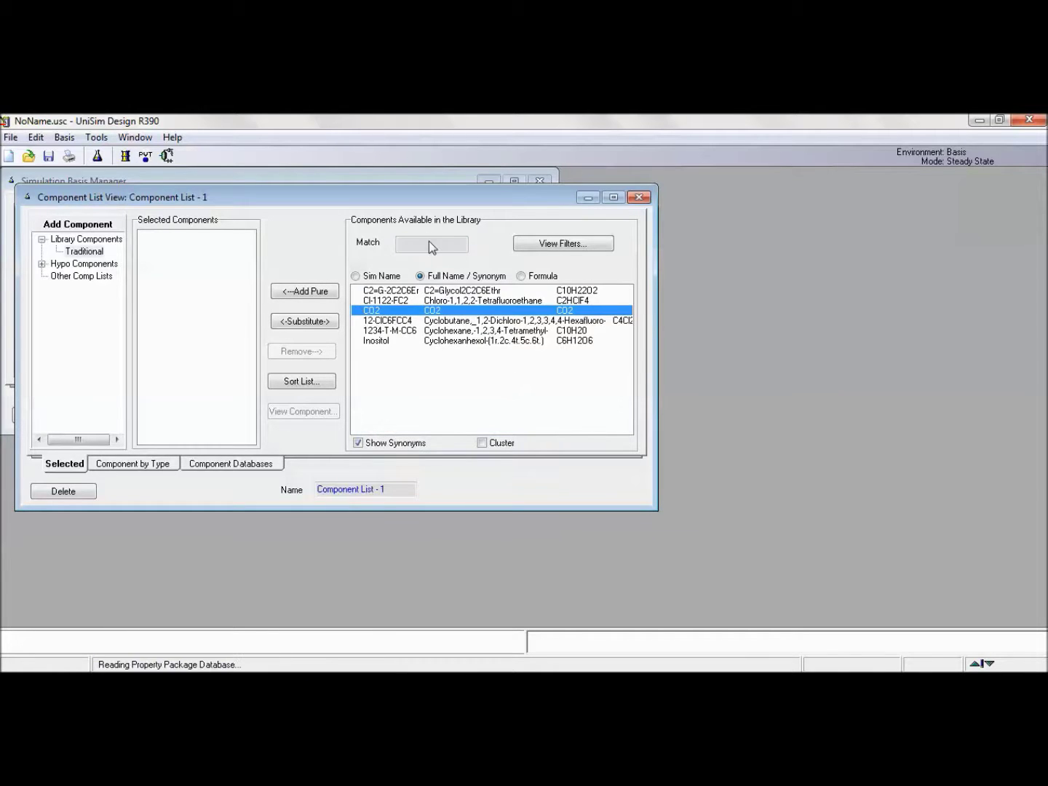
pyautogui.write('met')
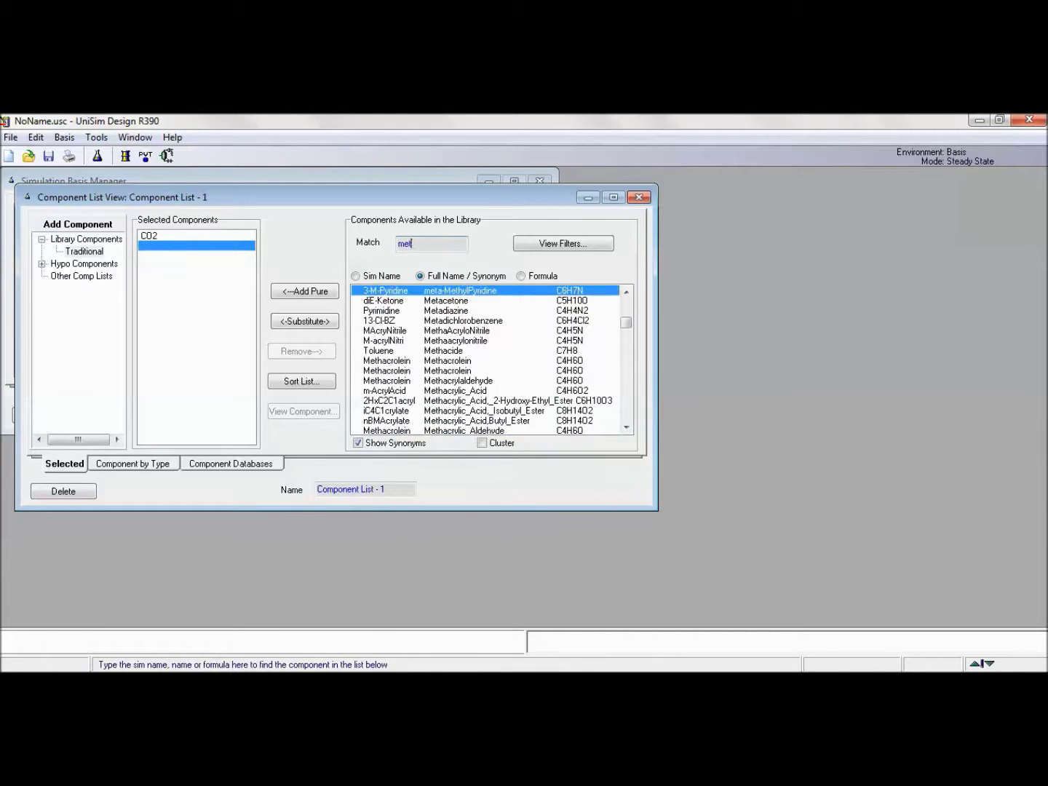
pyautogui.write('hane')
pyautogui.press('Return')
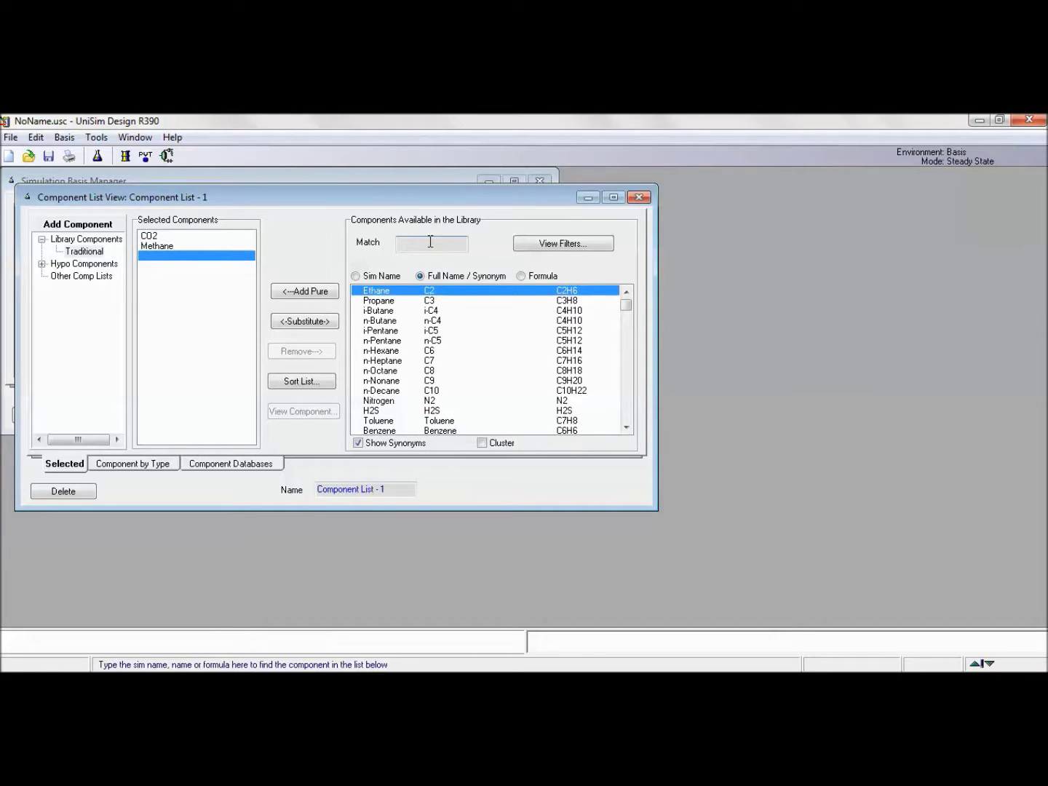
pyautogui.write('p')
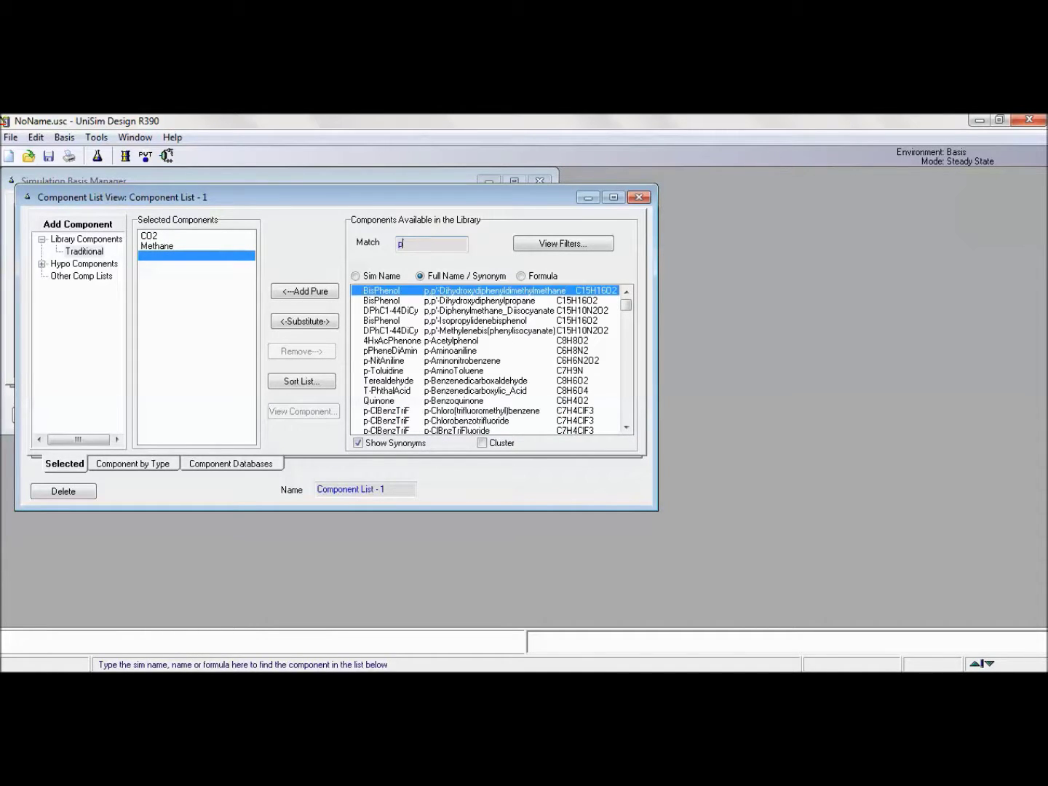
pyautogui.write('rop')
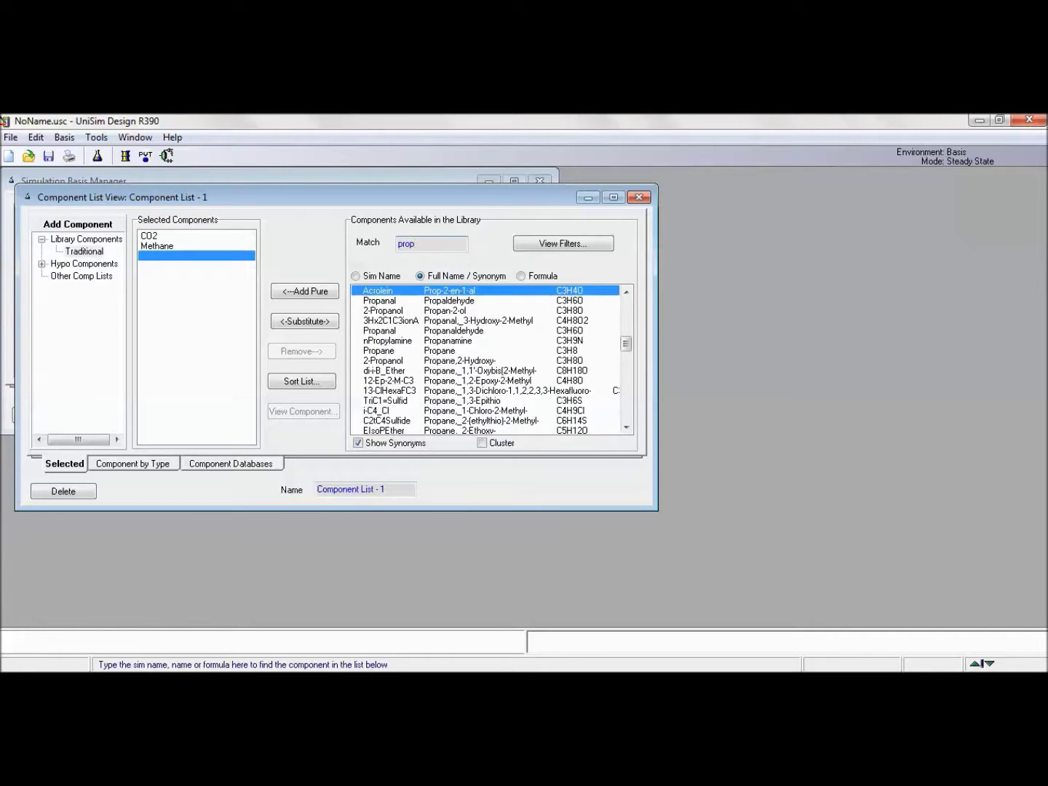
pyautogui.write('ylen')
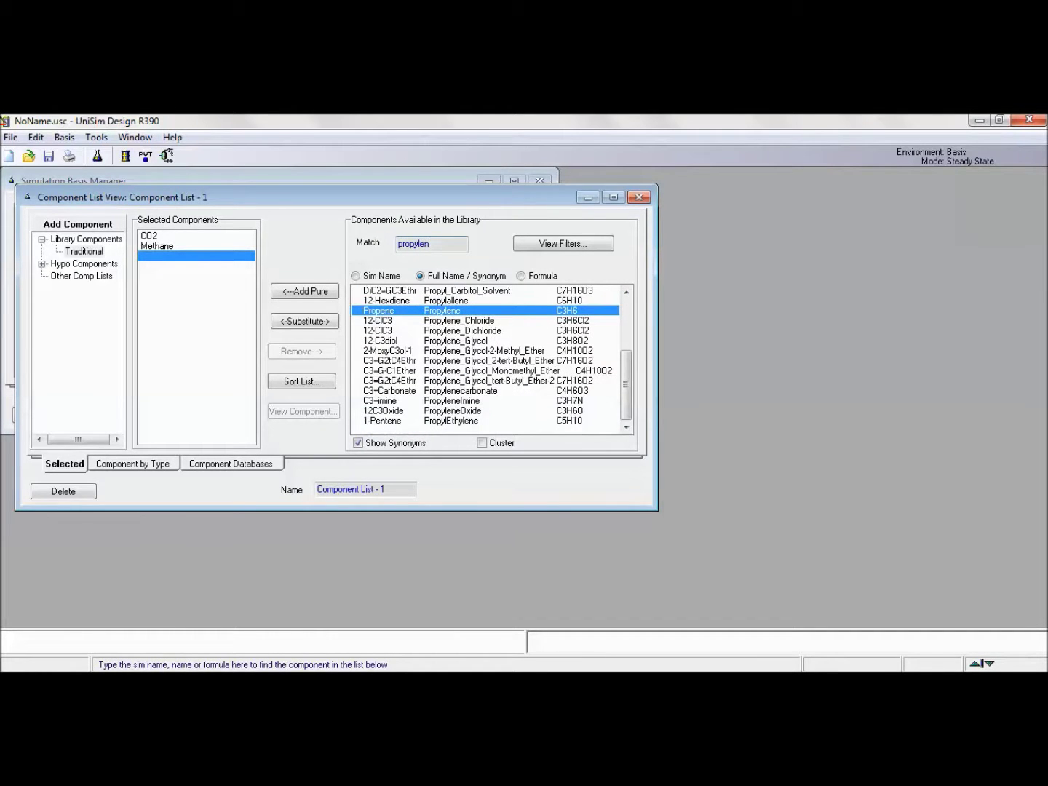
pyautogui.doubleClick(398, 391)
pyautogui.click(638, 198)
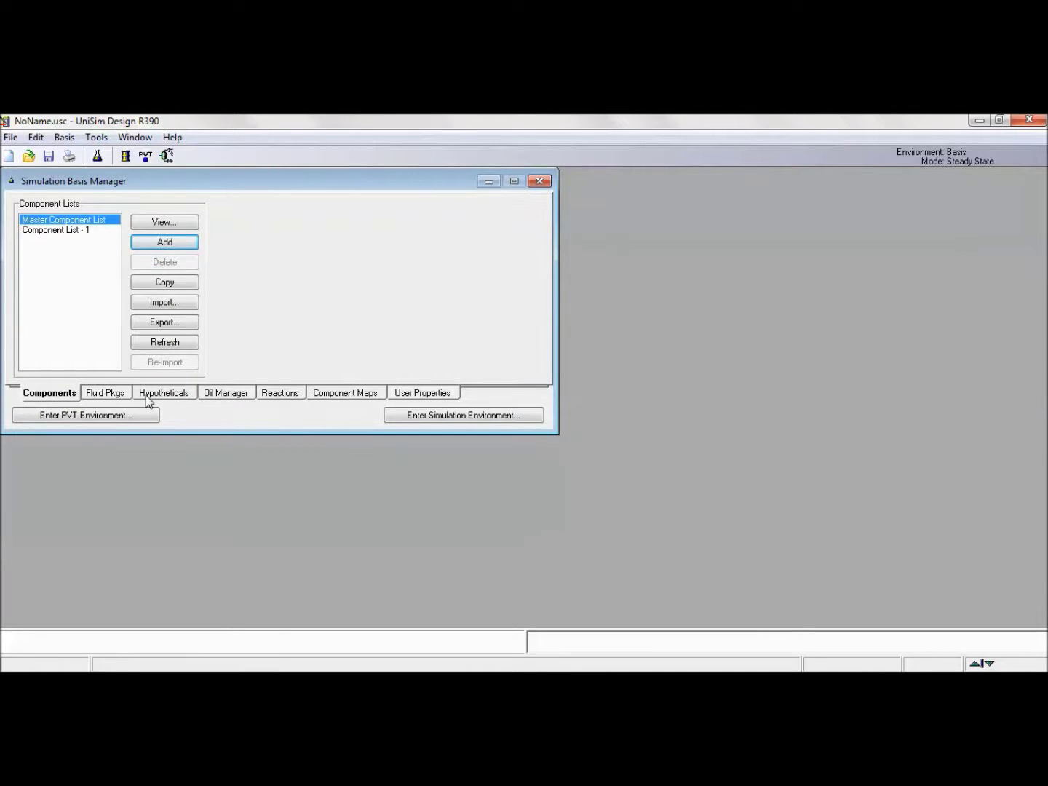
# Step: Add a fluid package using the PRSV property package, then enter the simulation environment
pyautogui.click(107, 396)
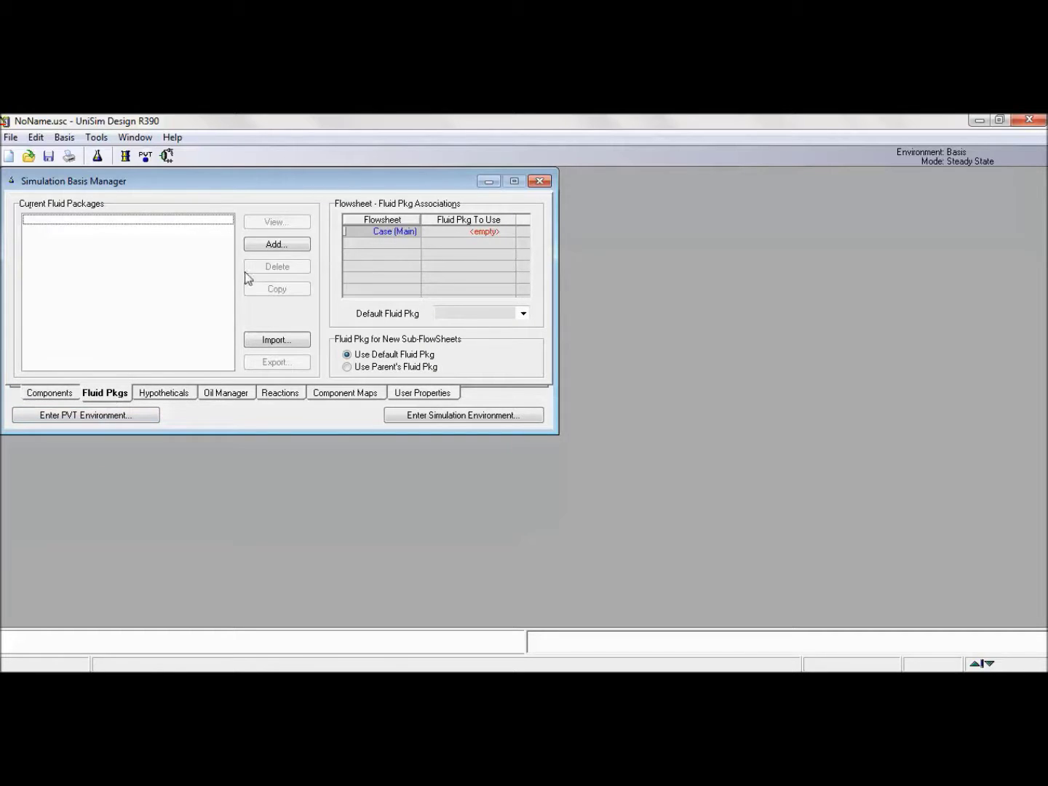
pyautogui.click(277, 244)
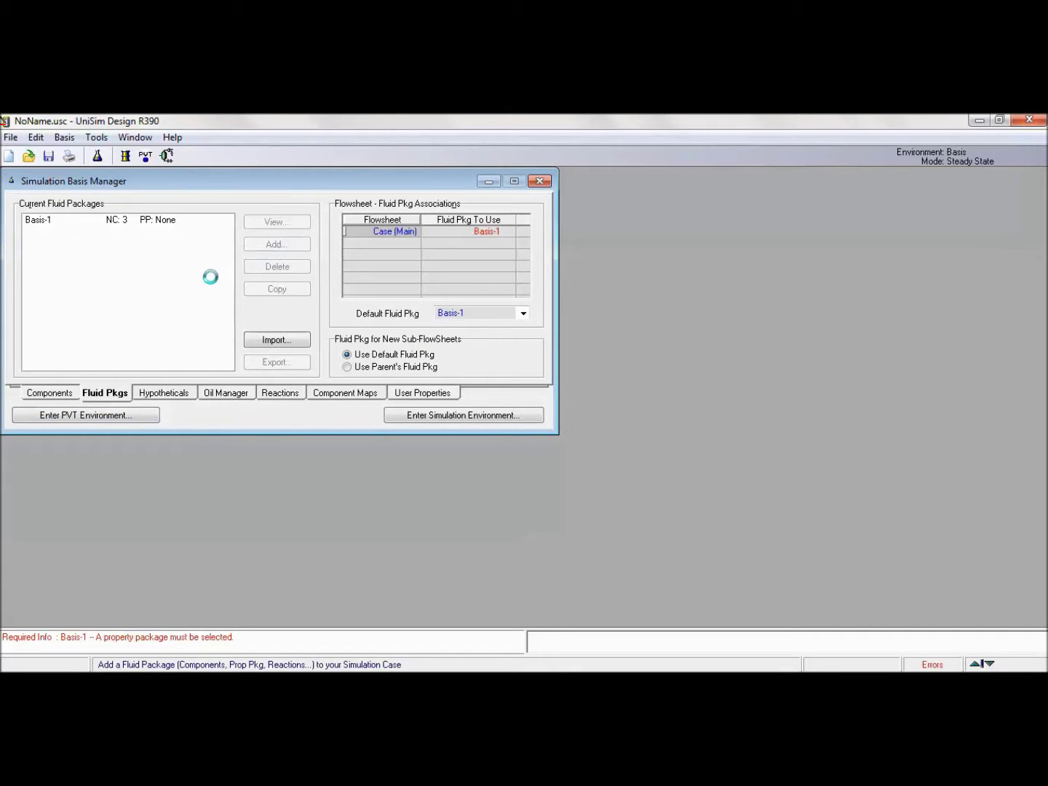
pyautogui.scroll(-10, 157, 348)
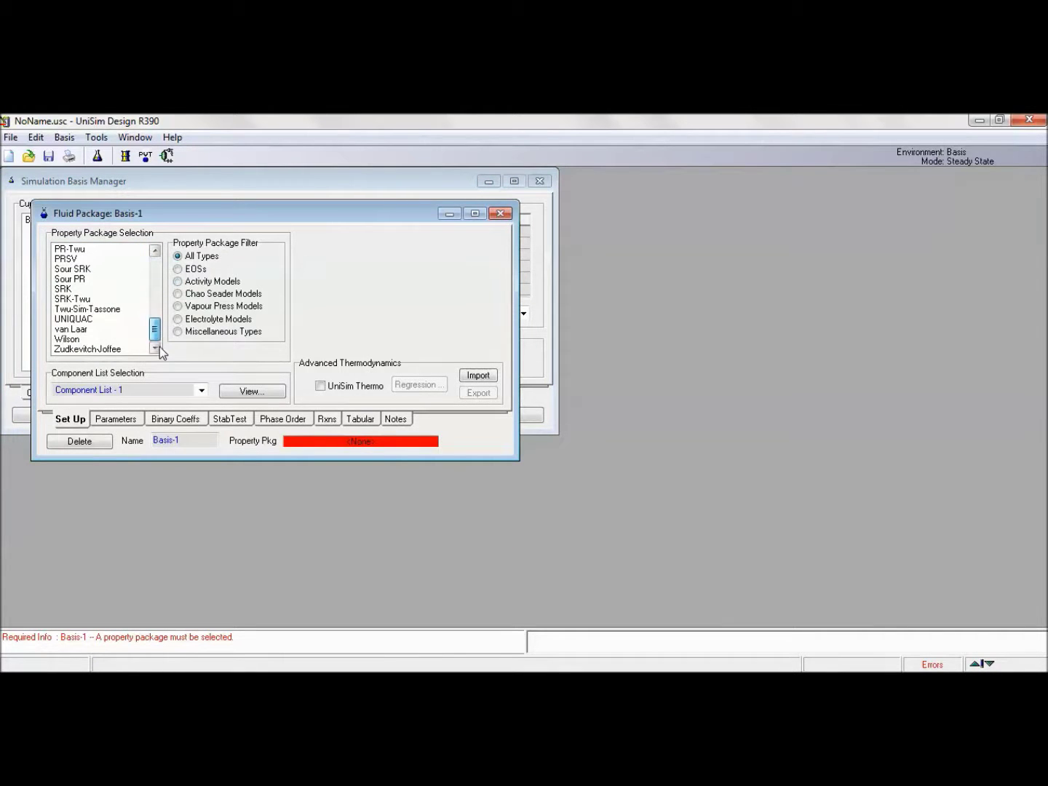
pyautogui.click(73, 261)
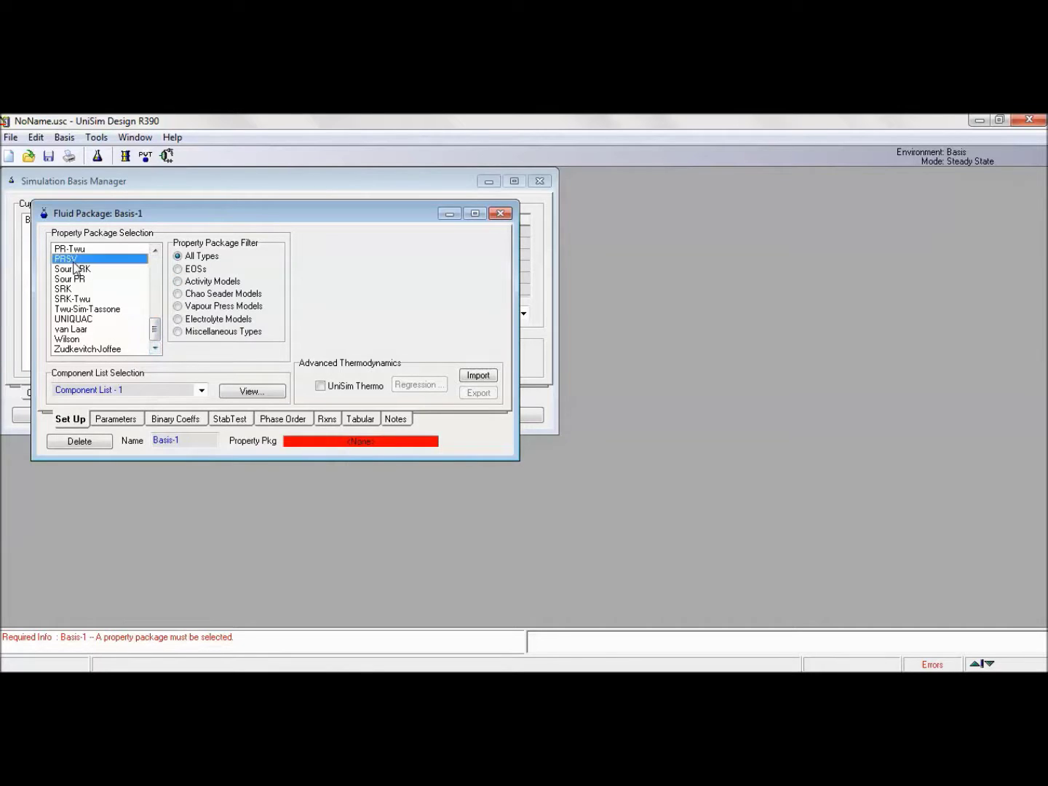
pyautogui.click(500, 213)
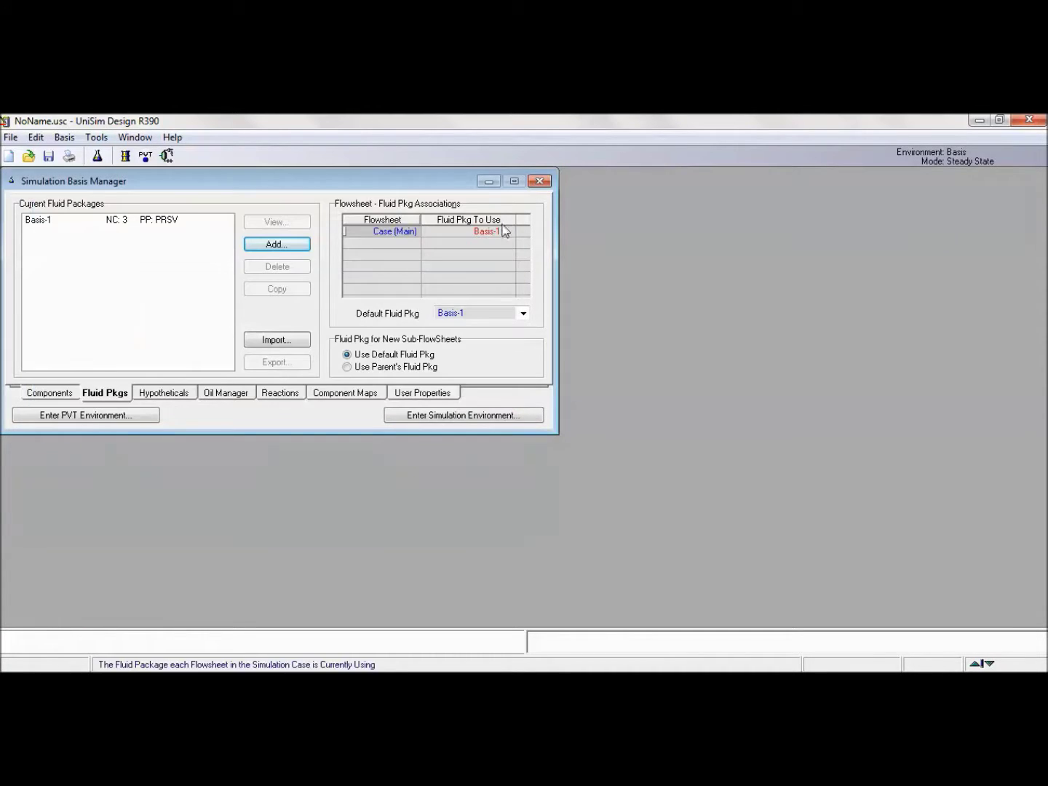
pyautogui.click(456, 420)
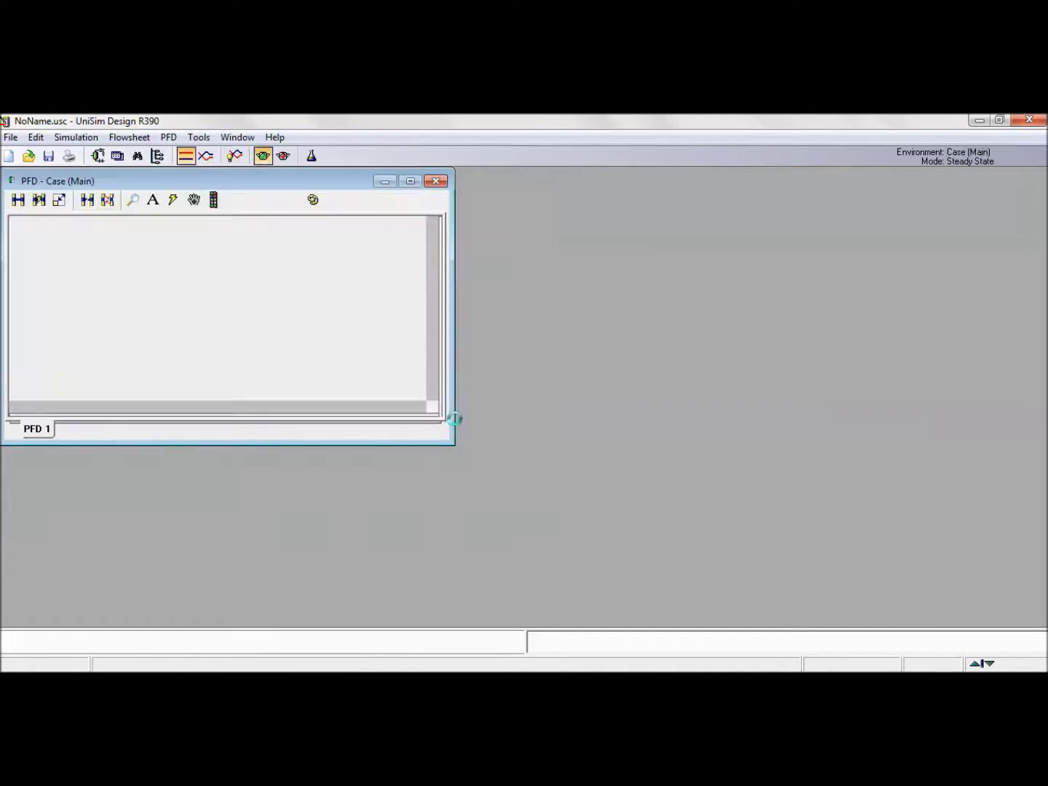
# Step: Maximize the PFD and drop absorber column T-100 onto the flowsheet
pyautogui.click(411, 181)
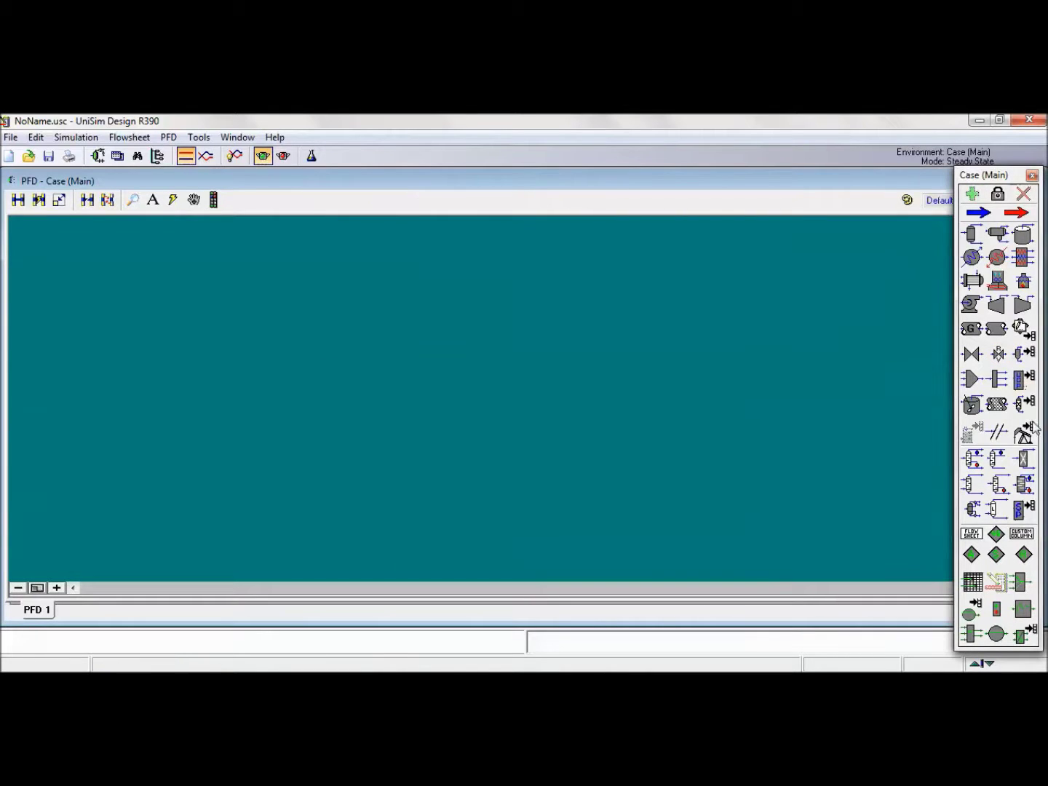
pyautogui.click(971, 485)
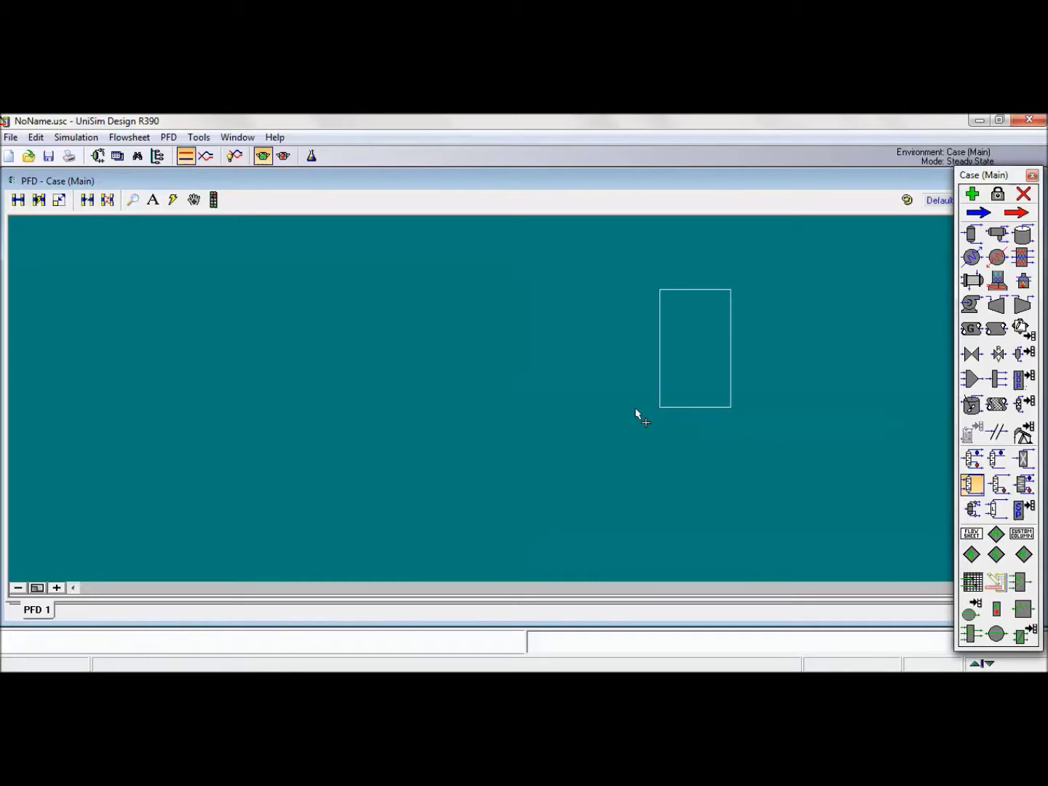
pyautogui.click(326, 440)
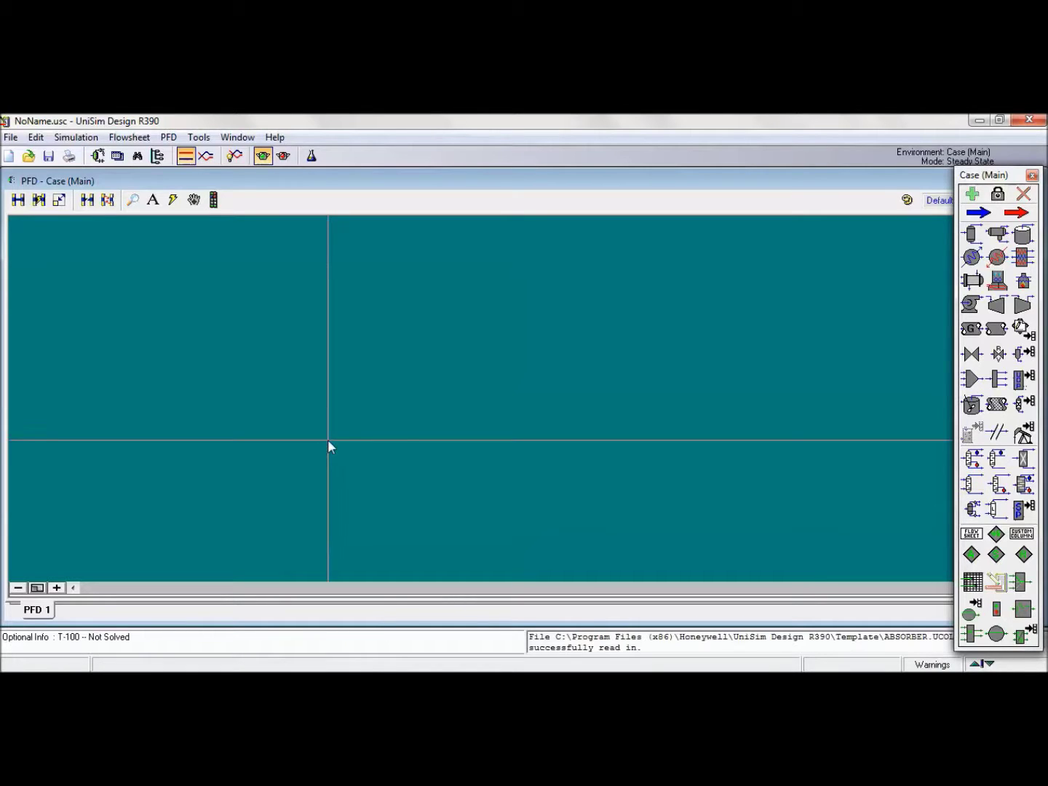
pyautogui.click(360, 467)
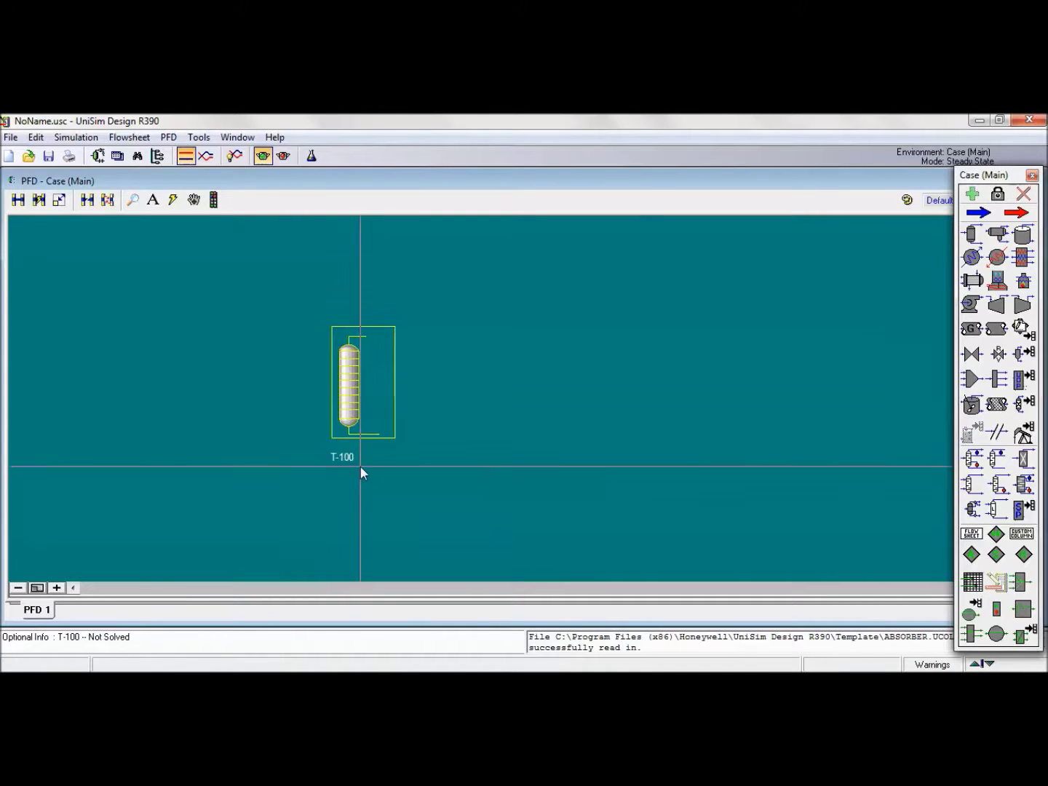
# Step: Wire T-100 with Gas inlet at the bottom, Solvent Inlet at the top, Gas Outlet overhead, Solvent Outlet bottoms
pyautogui.doubleClick(345, 393)
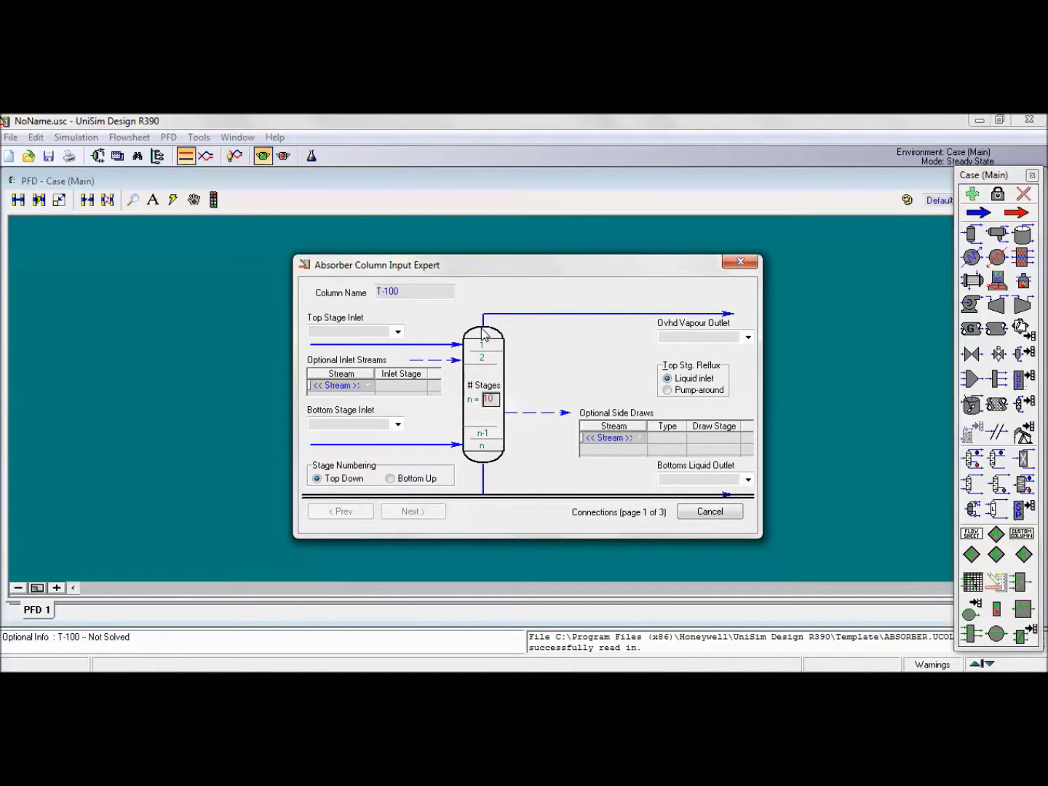
pyautogui.click(360, 424)
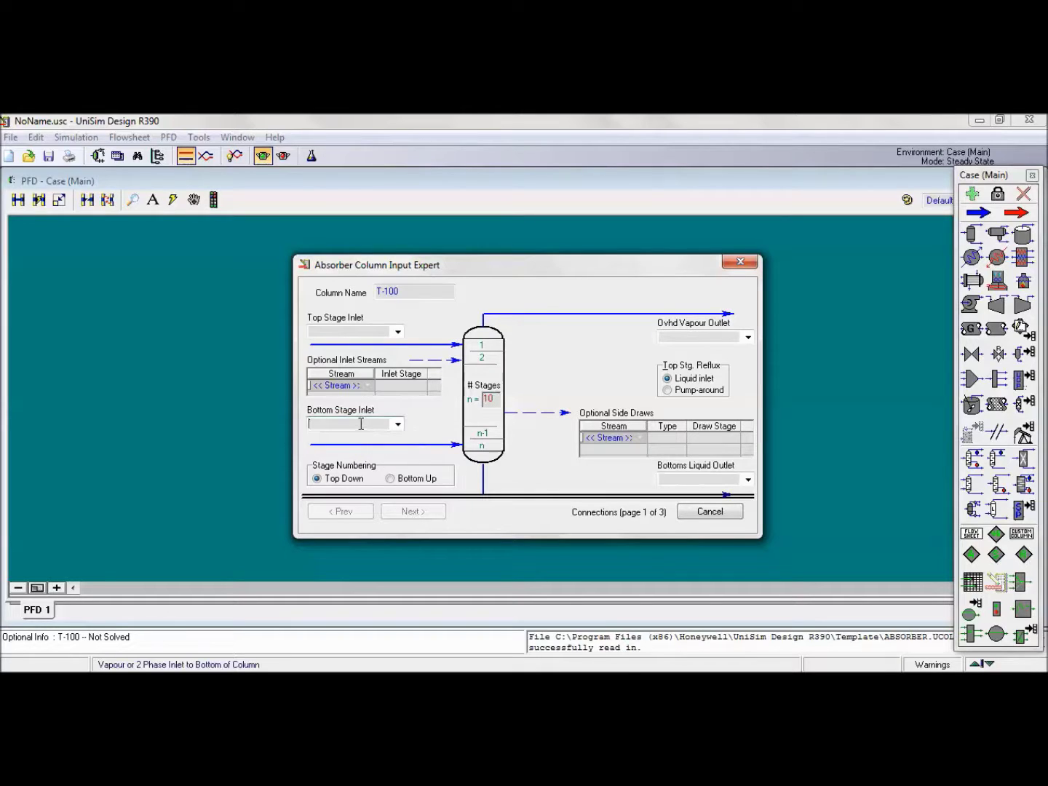
pyautogui.write('Gas inlet')
pyautogui.click(350, 329)
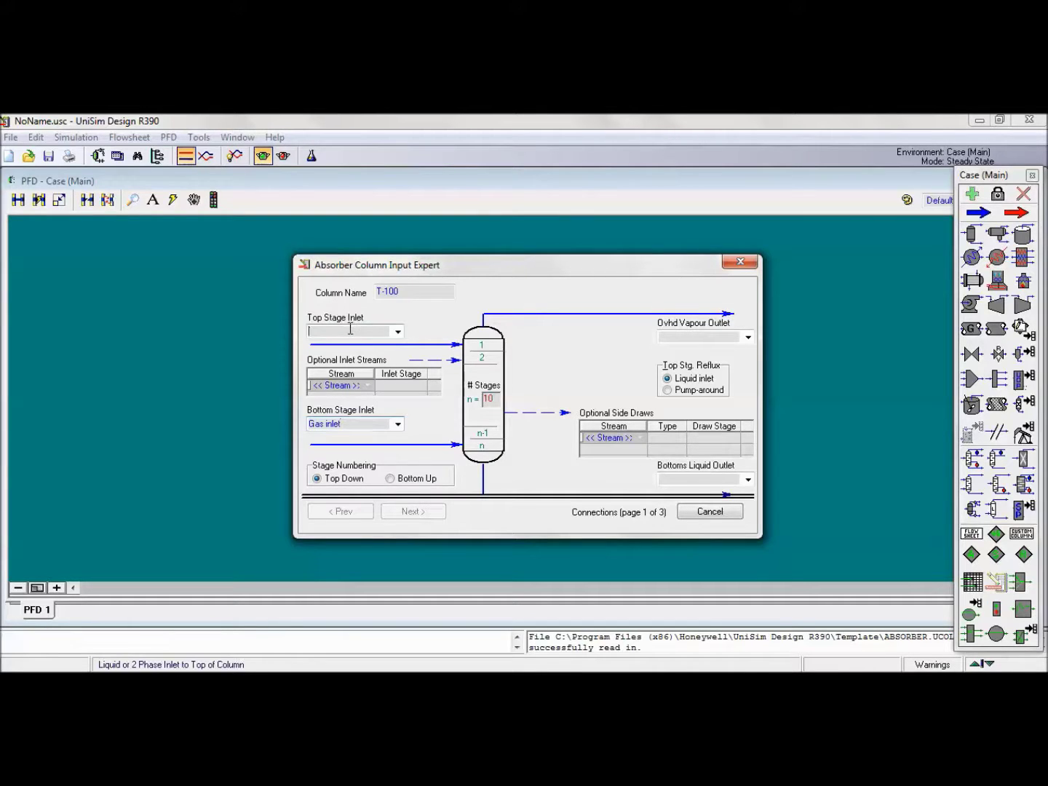
pyautogui.write('Sol')
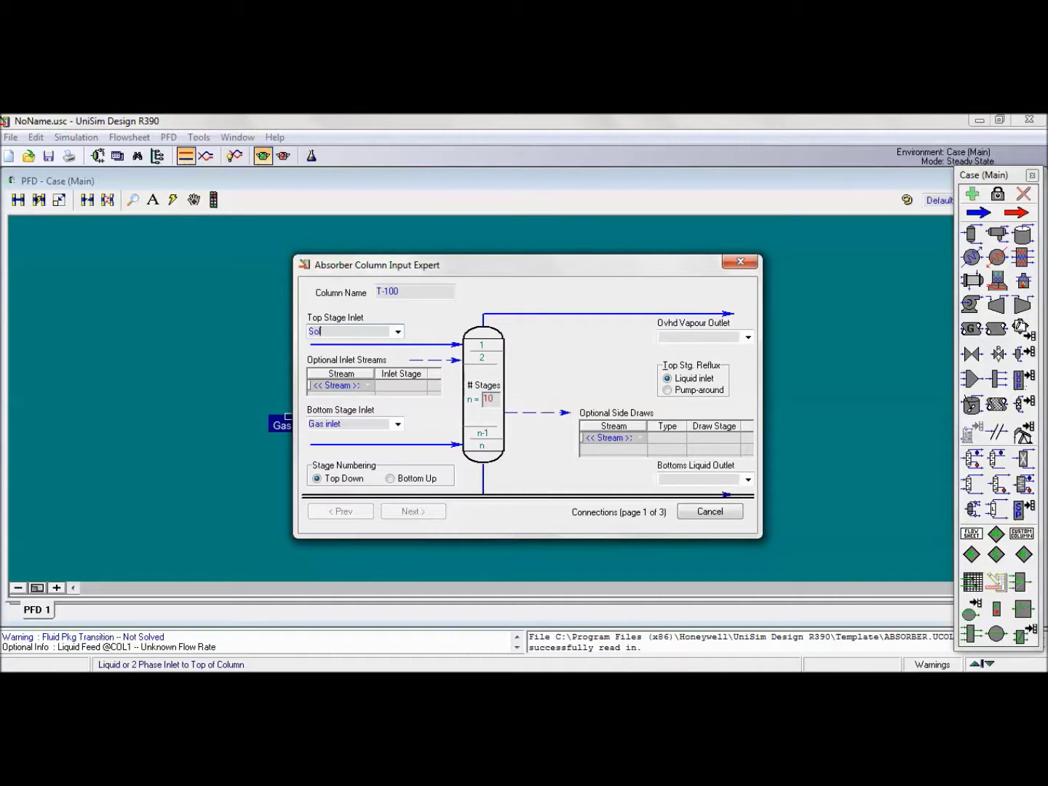
pyautogui.write('vent Inlet')
pyautogui.click(670, 338)
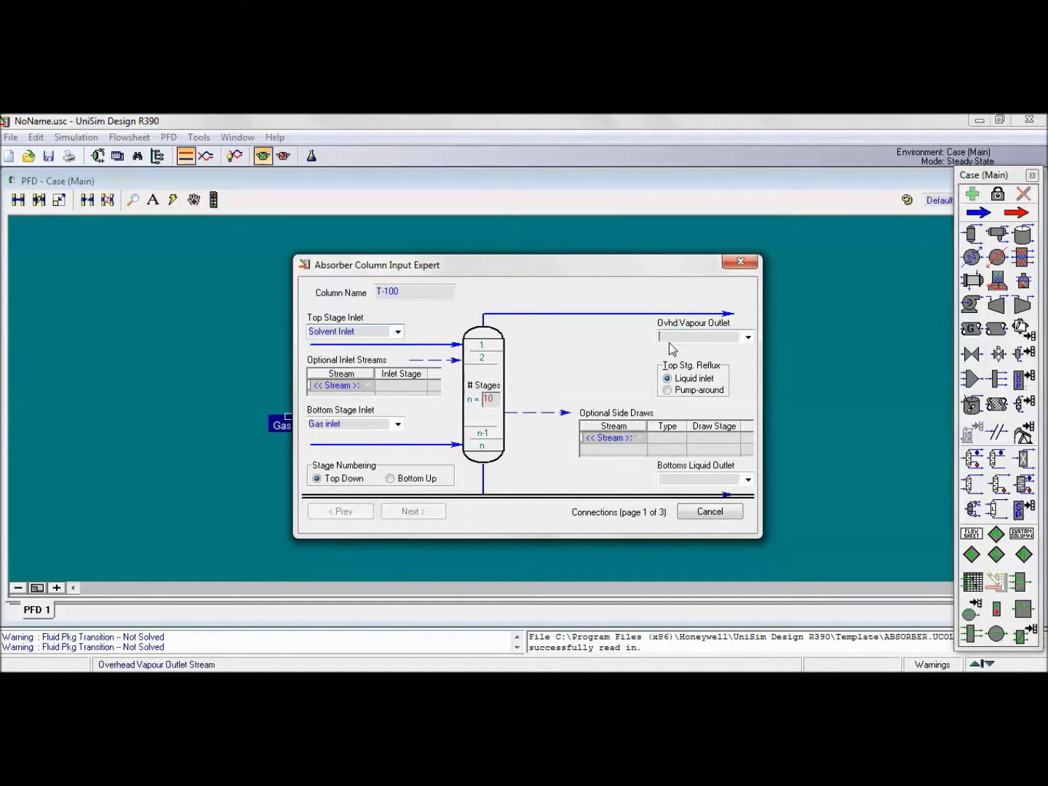
pyautogui.write('G')
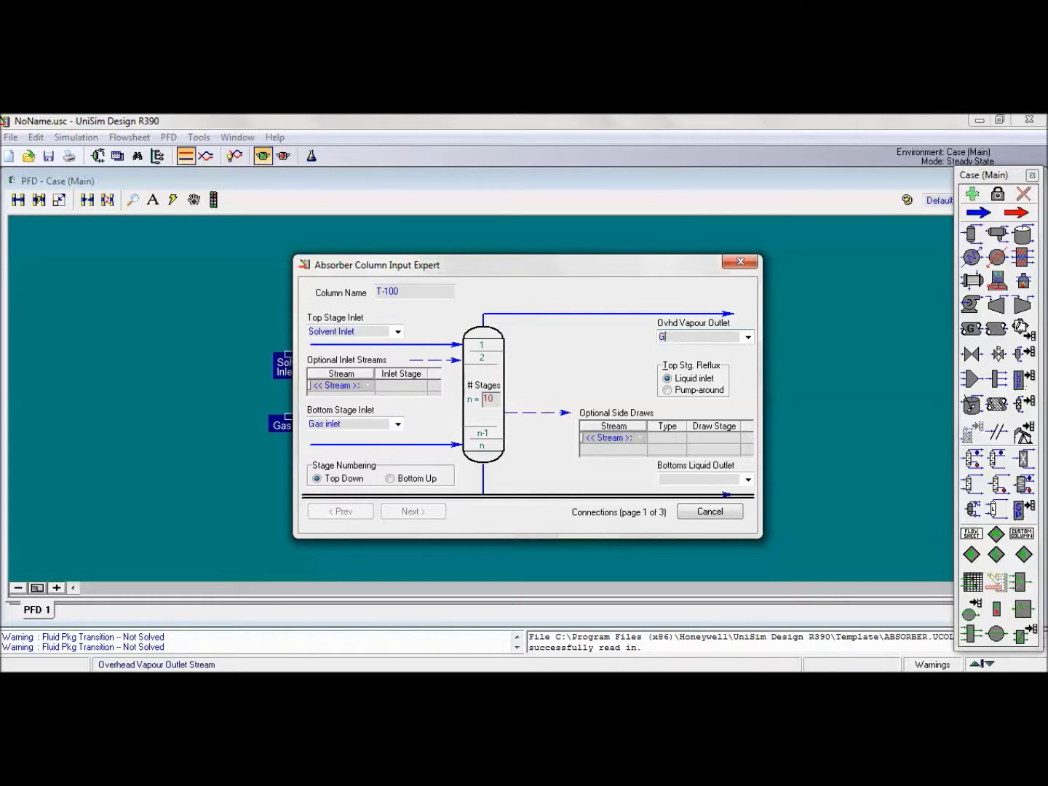
pyautogui.write('as Outlet')
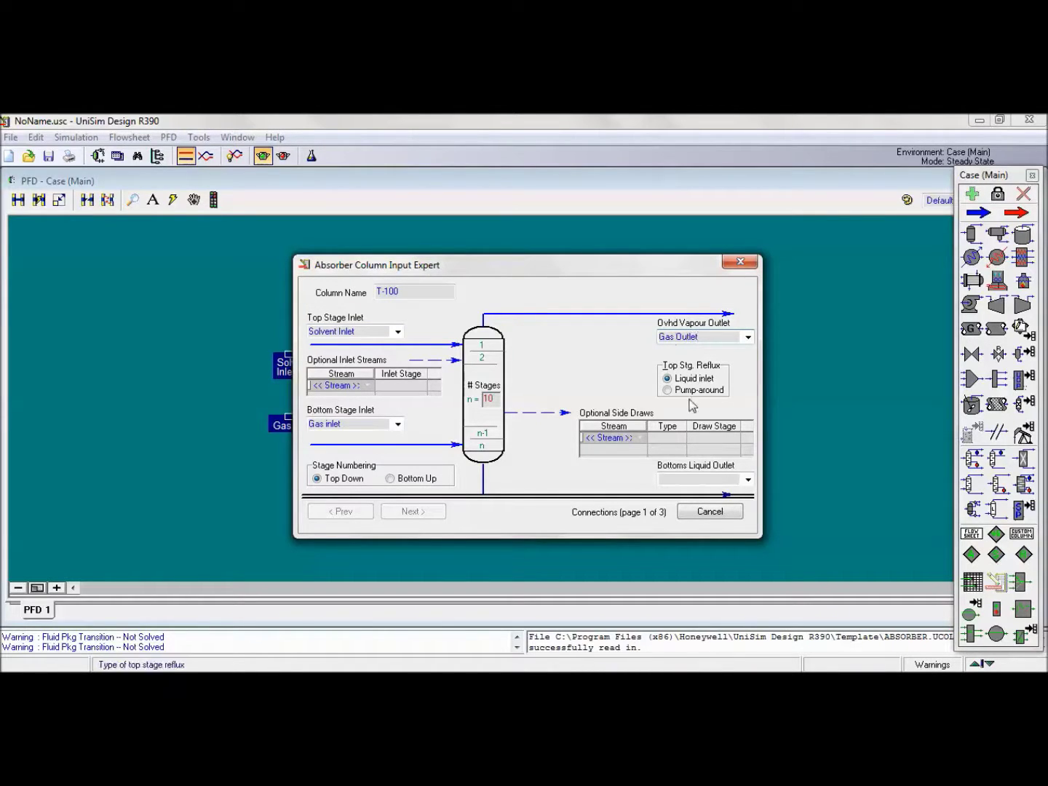
pyautogui.click(690, 479)
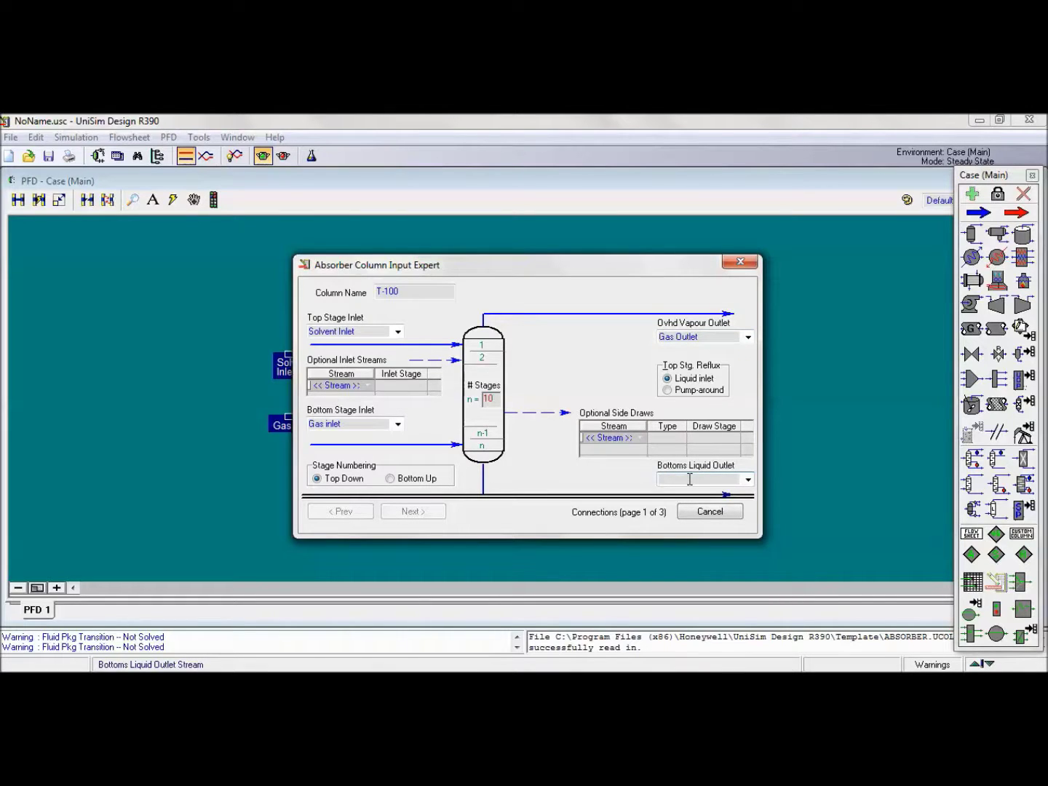
pyautogui.write('Solvent Outlet')
pyautogui.press('Return')
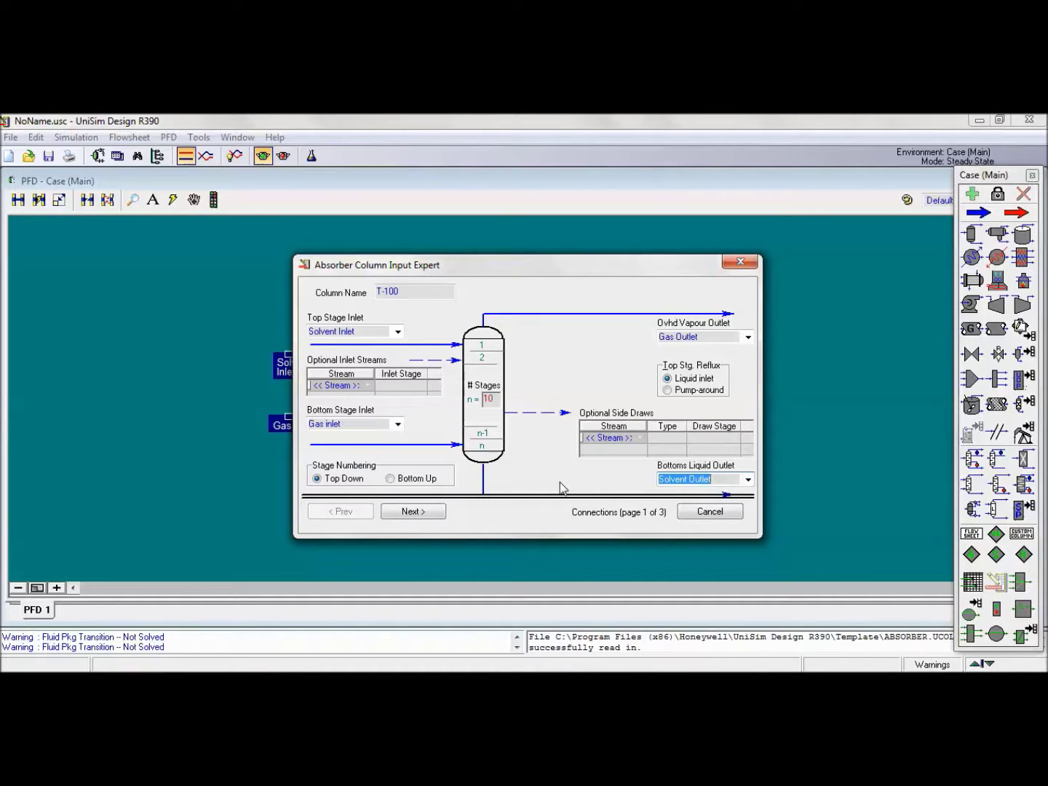
pyautogui.click(408, 515)
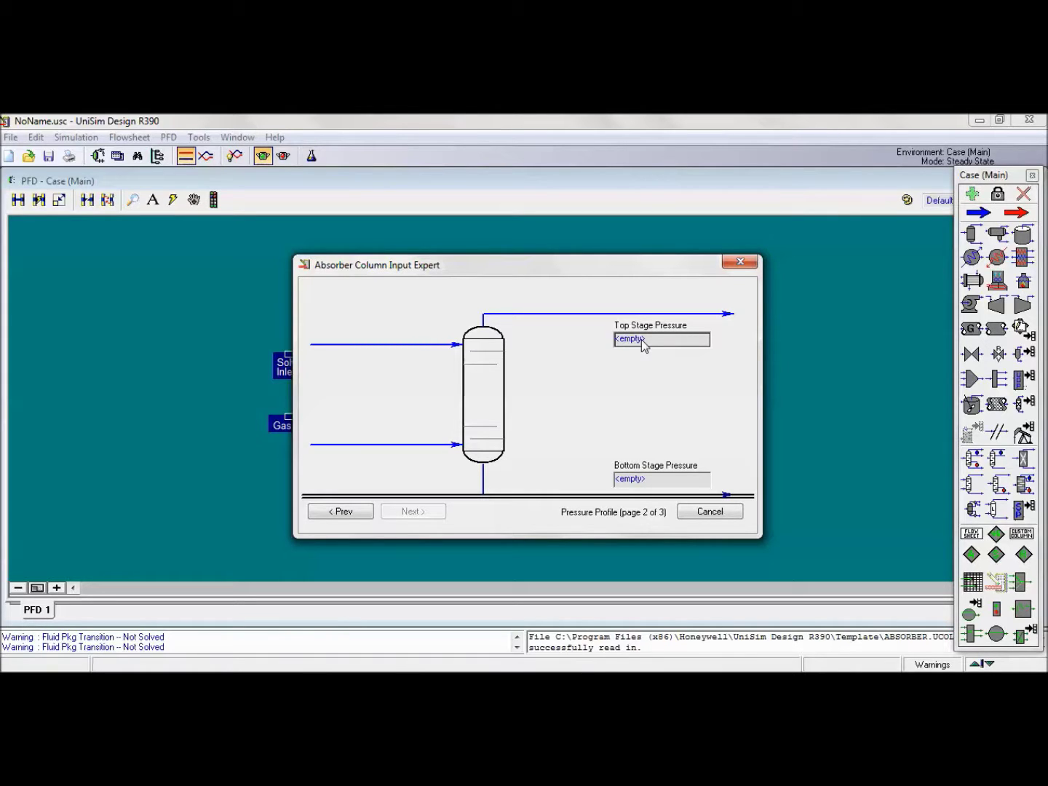
# Step: Enter 60.1 atm as both the top and bottom stage pressures of T-100
pyautogui.click(642, 339)
pyautogui.write('60.1')
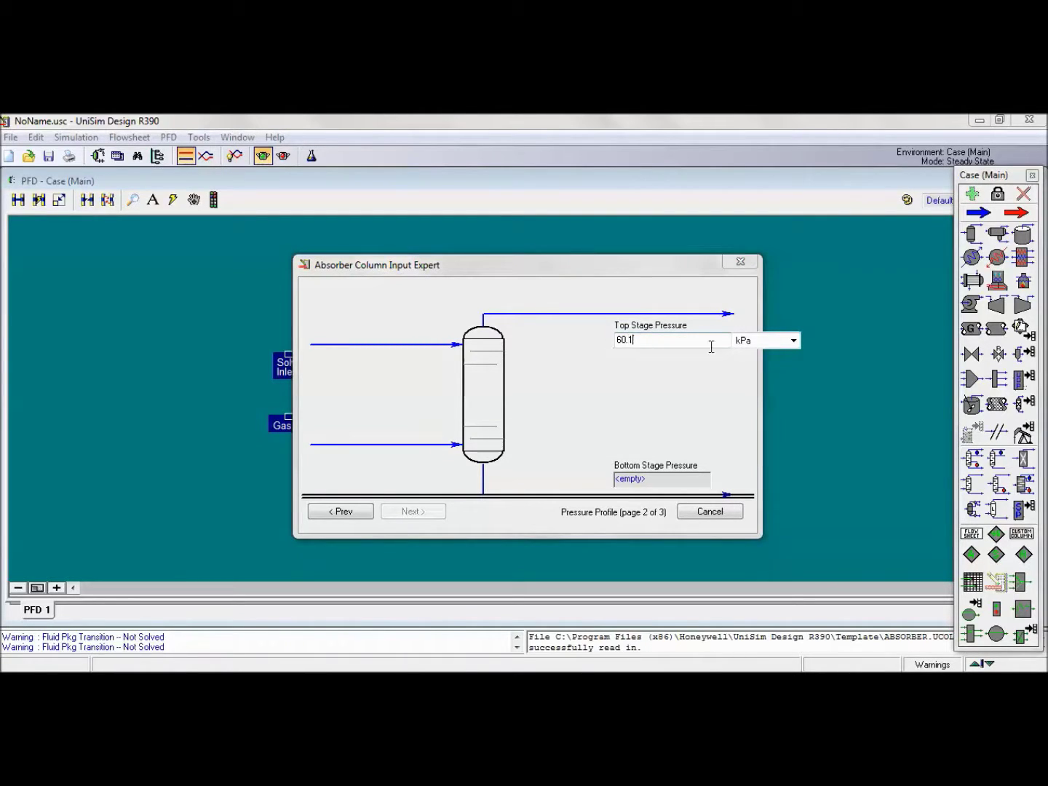
pyautogui.click(763, 342)
pyautogui.press('Up')
pyautogui.press('Up')
pyautogui.press('Up')
pyautogui.press('Up')
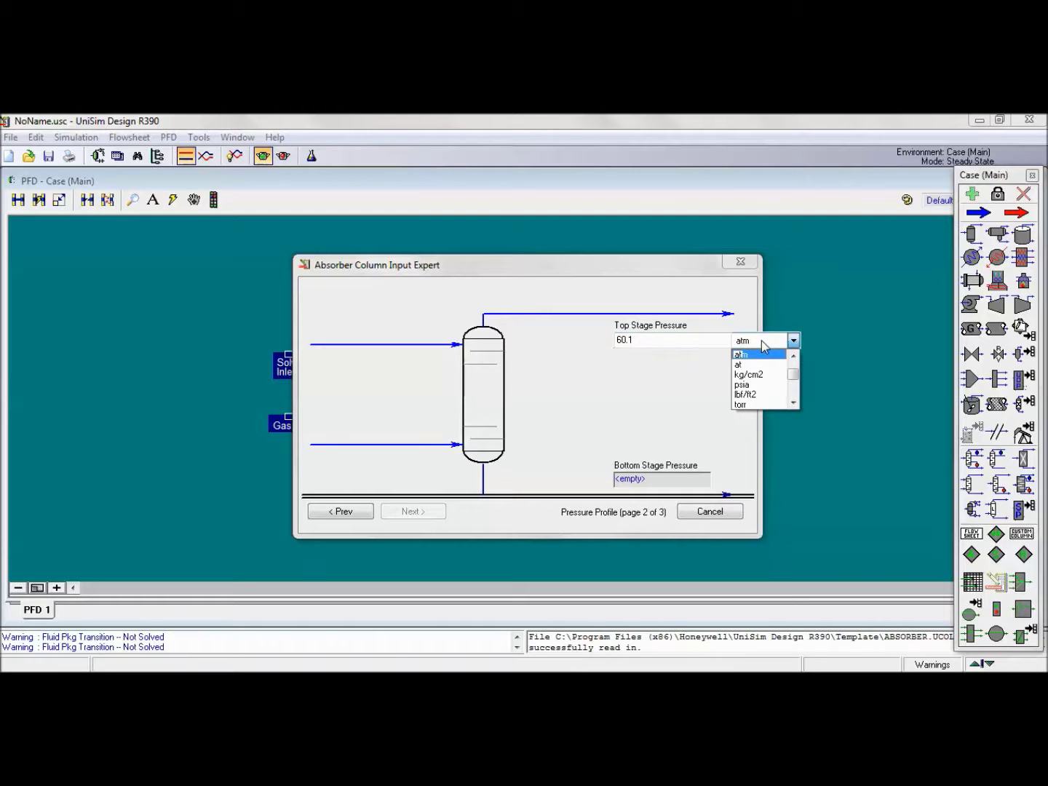
pyautogui.press('Return')
pyautogui.click(651, 484)
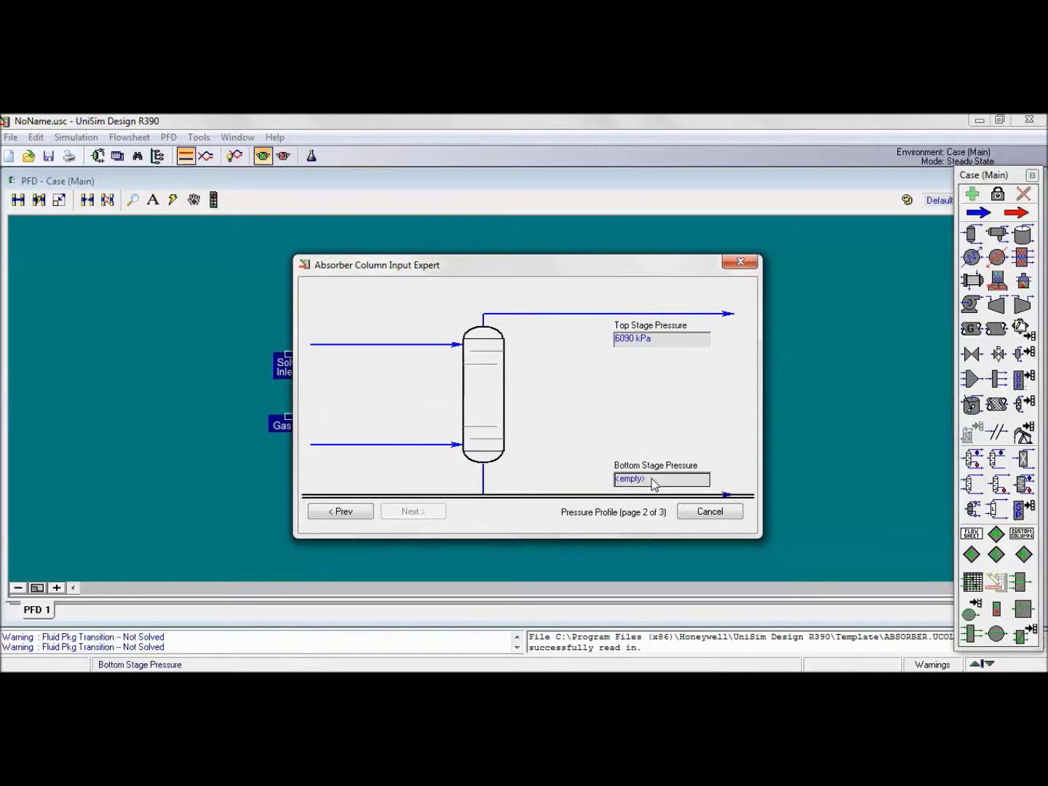
pyautogui.write('60')
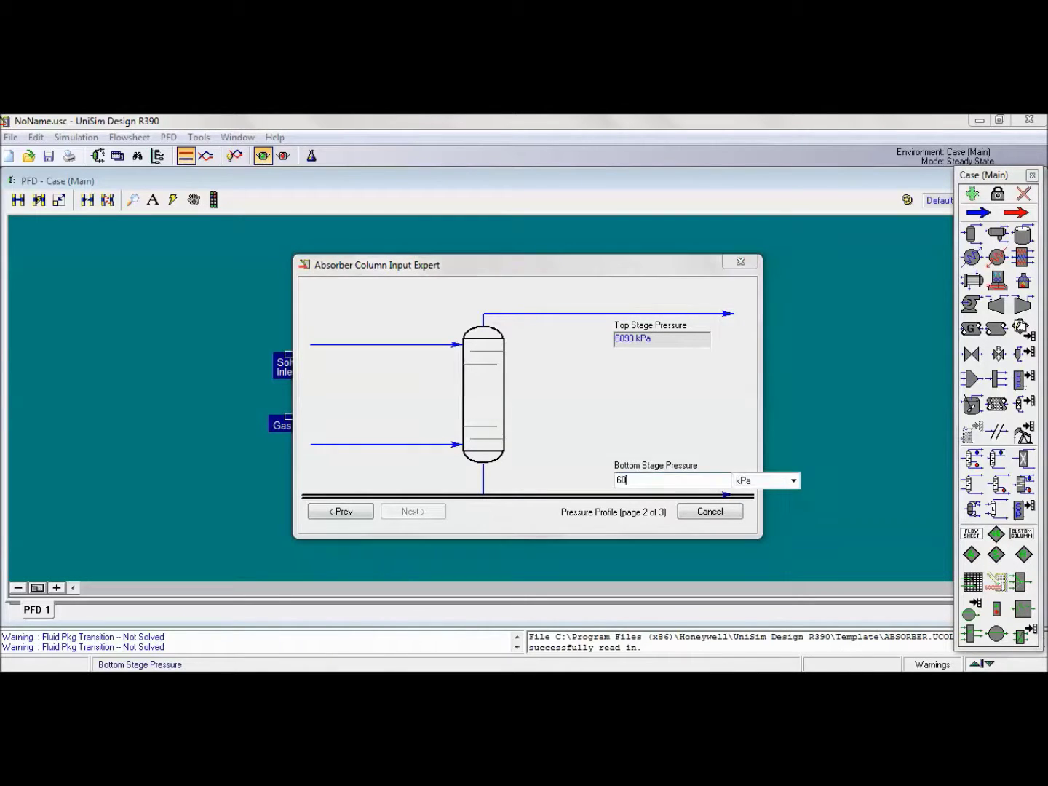
pyautogui.write('.1')
pyautogui.click(743, 483)
pyautogui.scroll(-2, 743, 486)
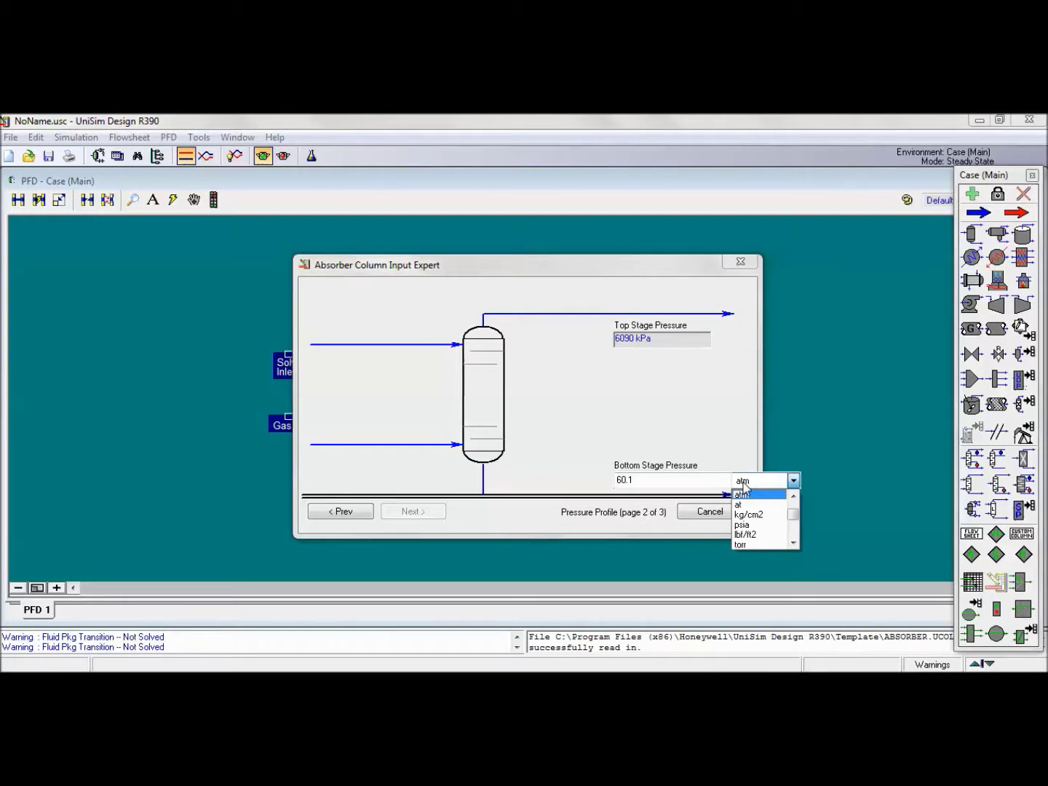
pyautogui.click(743, 487)
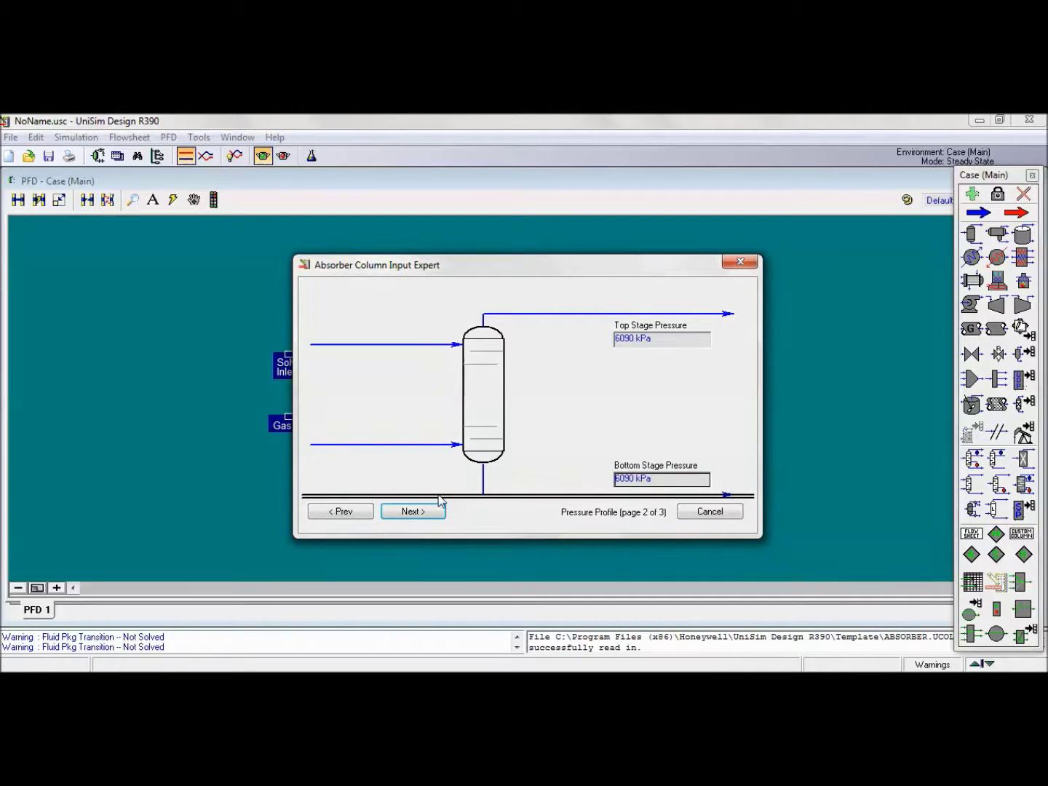
# Step: Complete the absorber wizard with Done, close the T-100 window, and select the Gas inlet stream
pyautogui.click(425, 510)
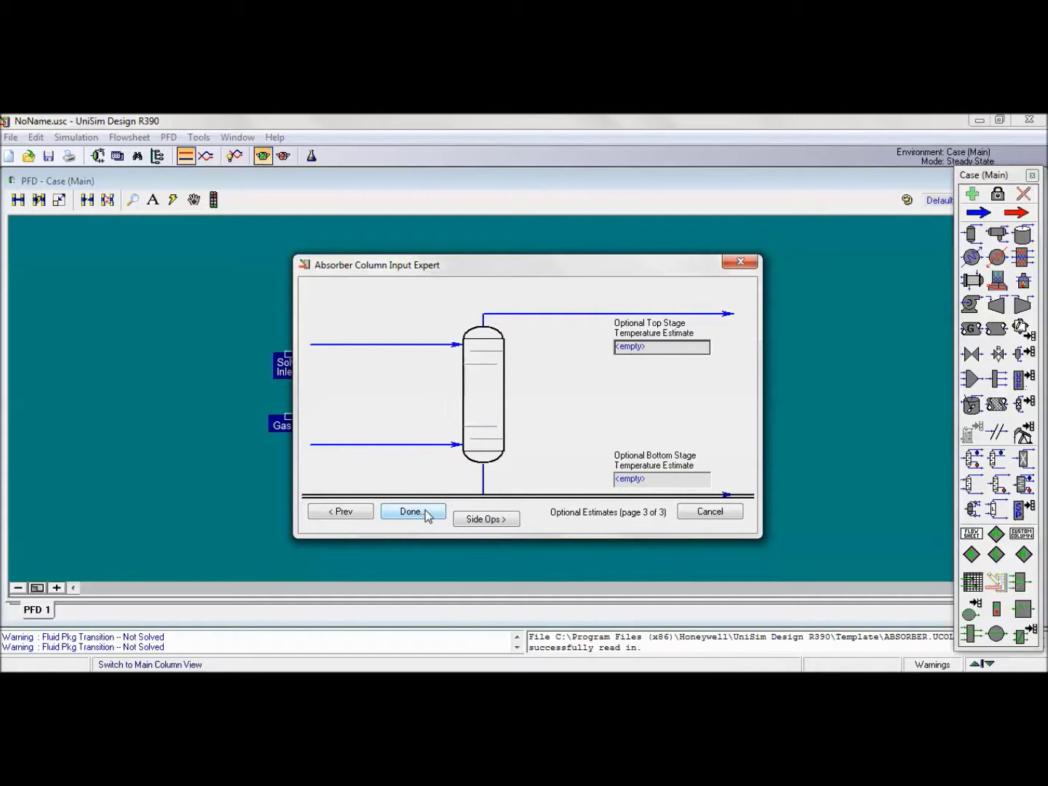
pyautogui.click(425, 511)
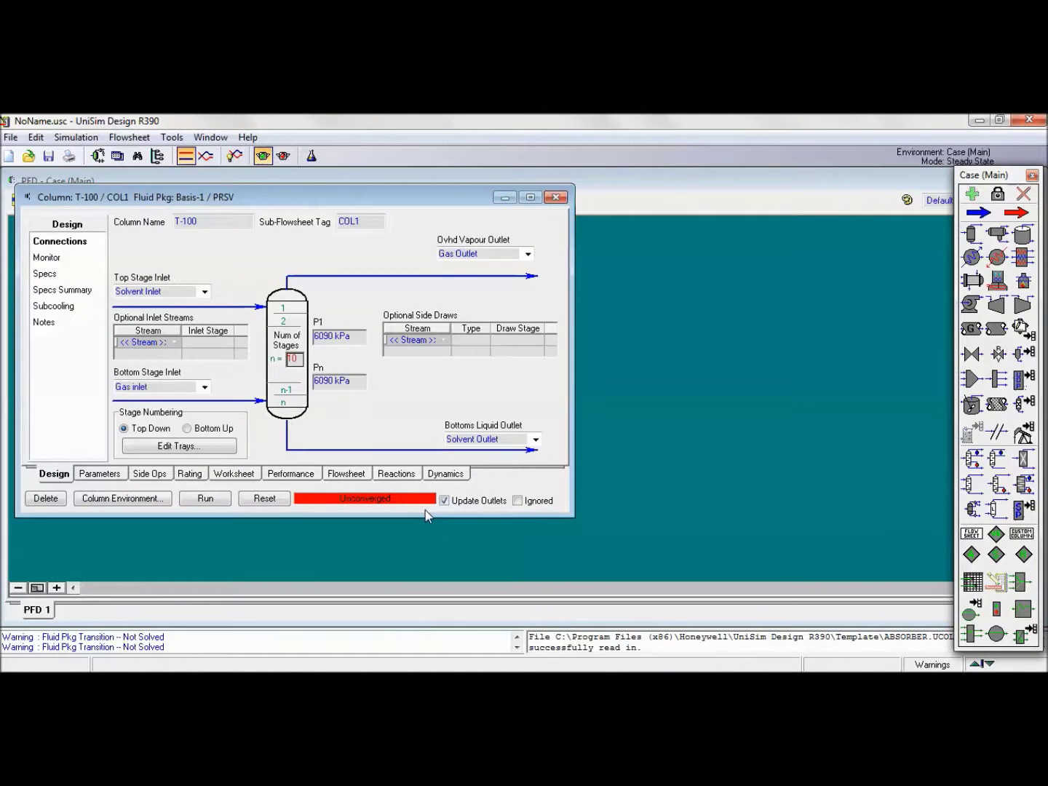
pyautogui.click(554, 200)
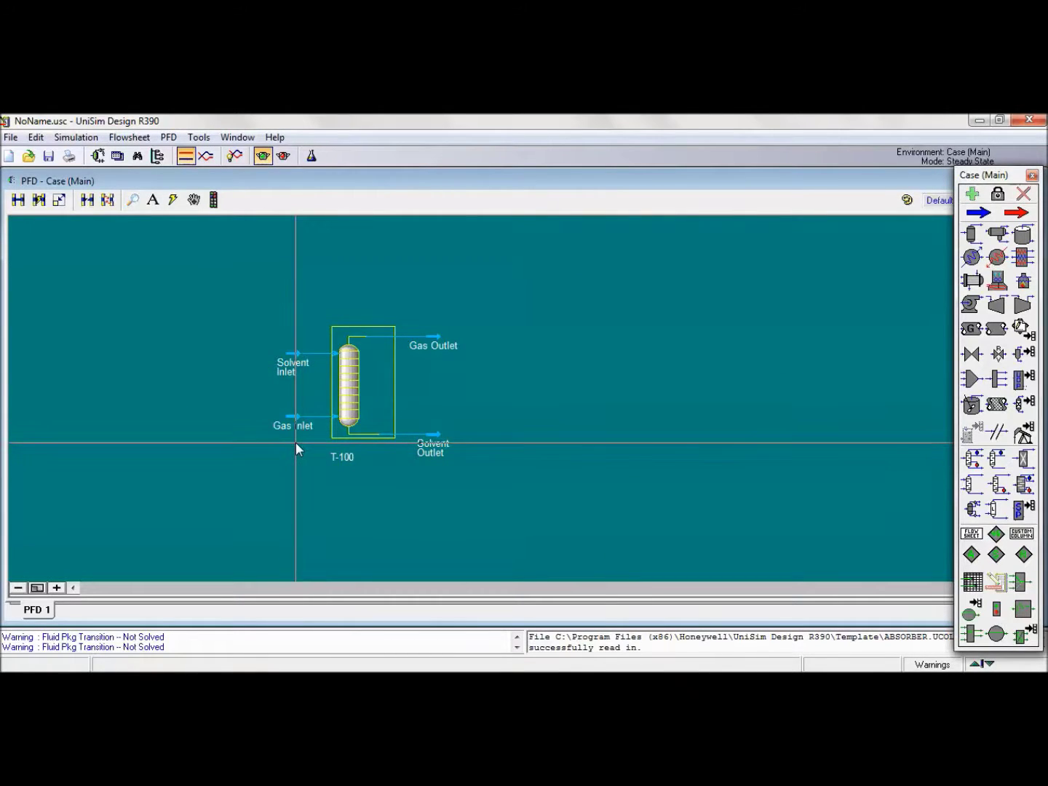
pyautogui.moveTo(295, 415)
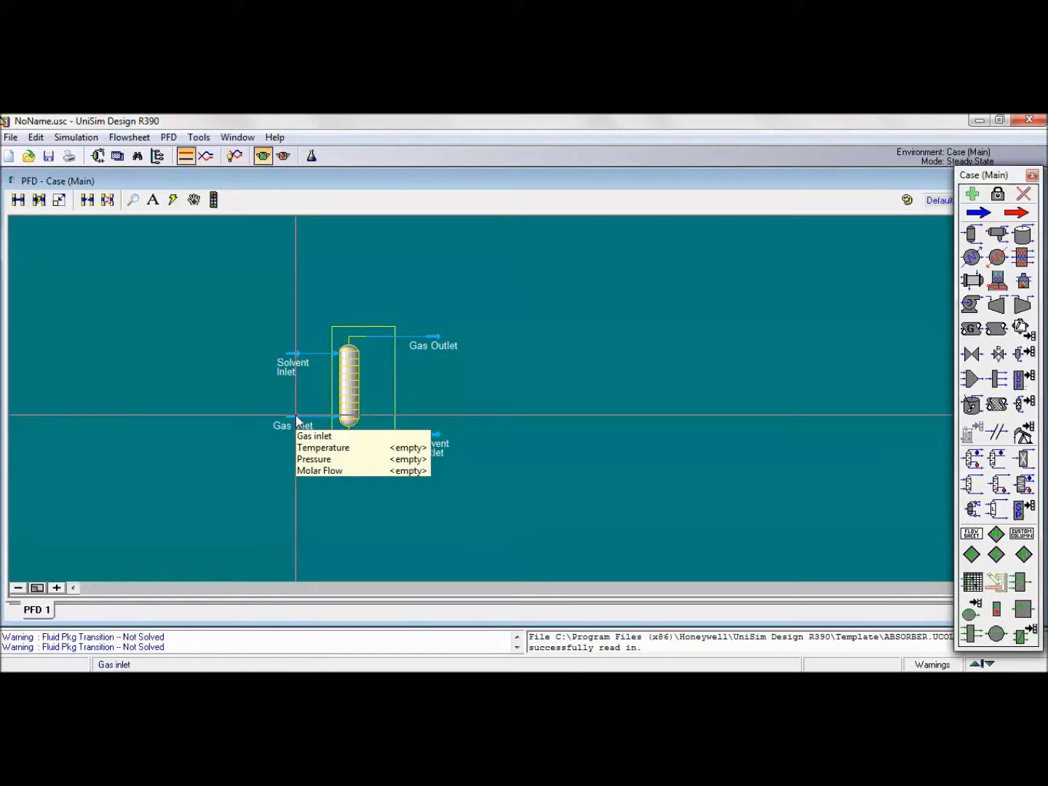
pyautogui.click(294, 415)
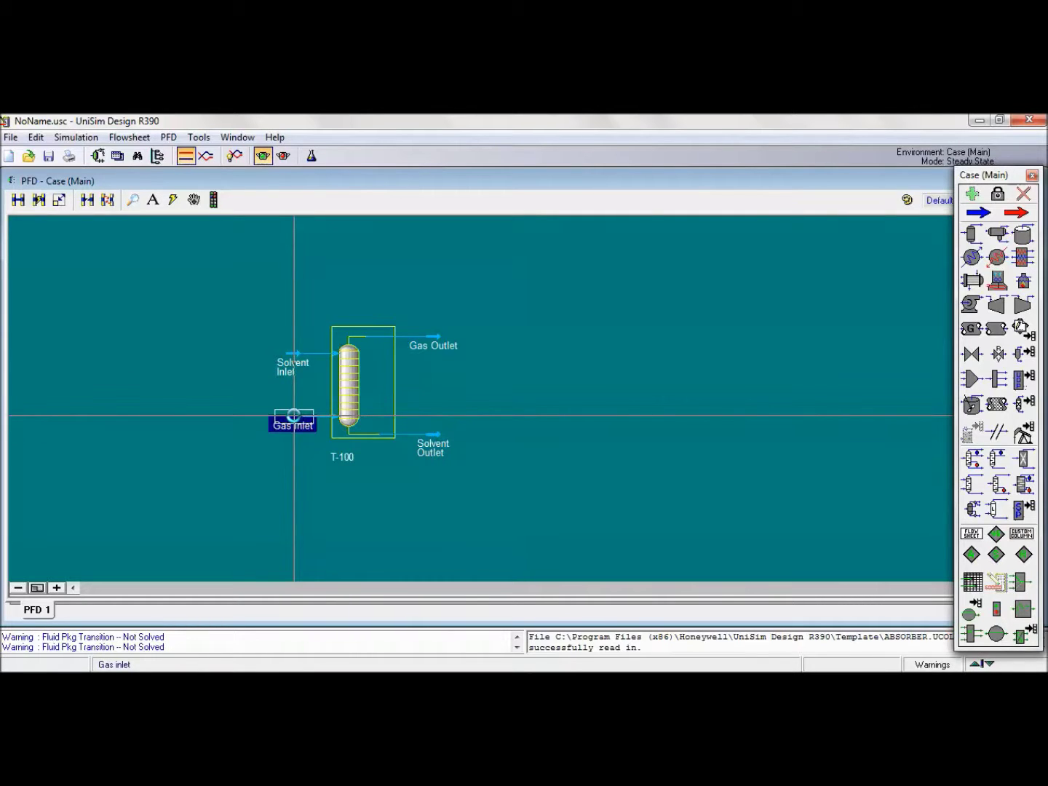
# Step: Give Gas inlet 60 °C, 60.1 atm (6090 kPa) and 7200 m3/h(gas) flow, then view its composition
pyautogui.doubleClick(293, 416)
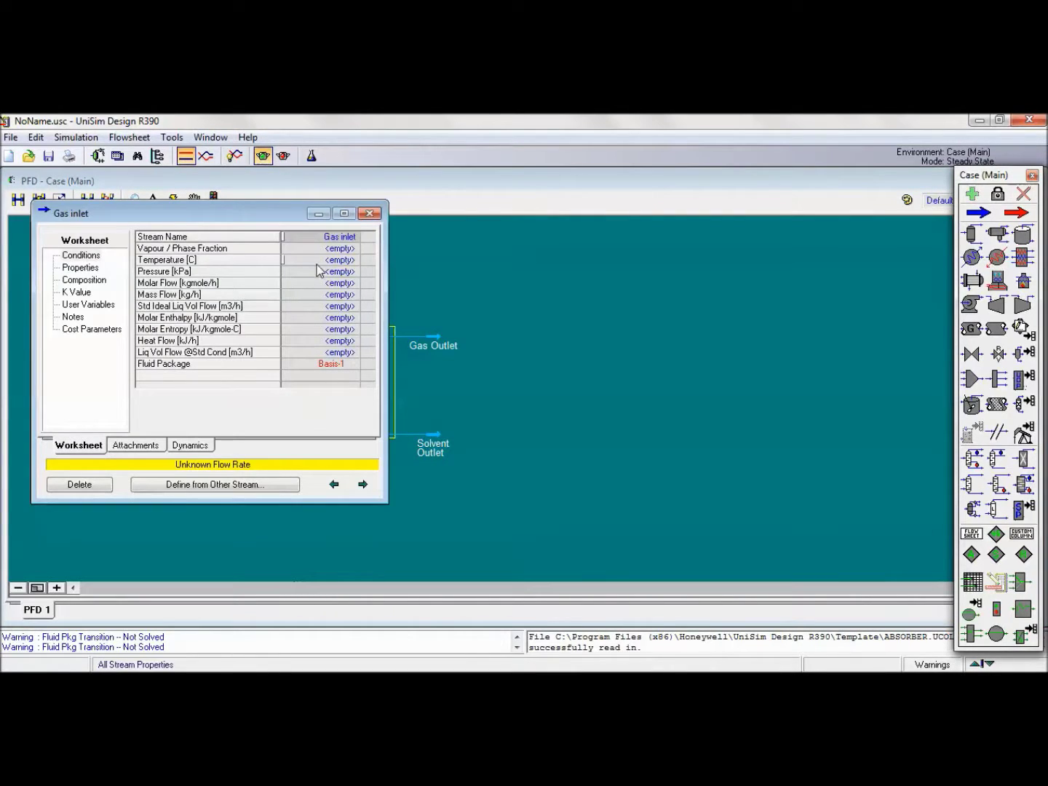
pyautogui.click(321, 262)
pyautogui.write('40')
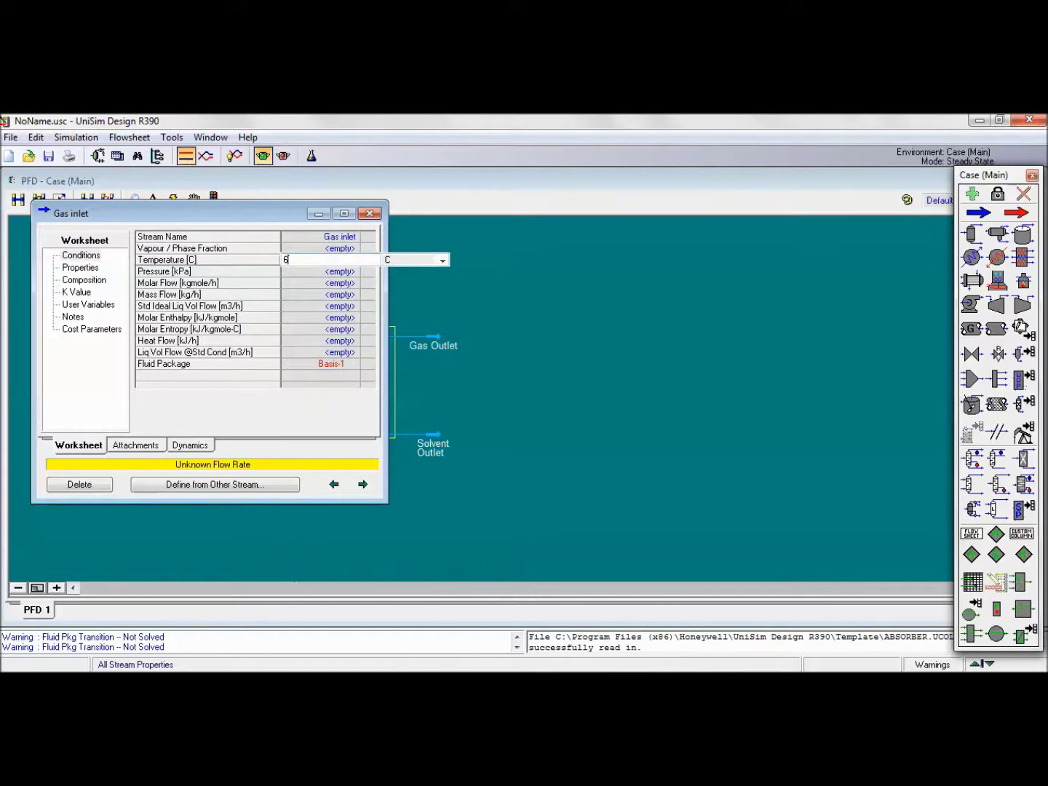
pyautogui.click(326, 275)
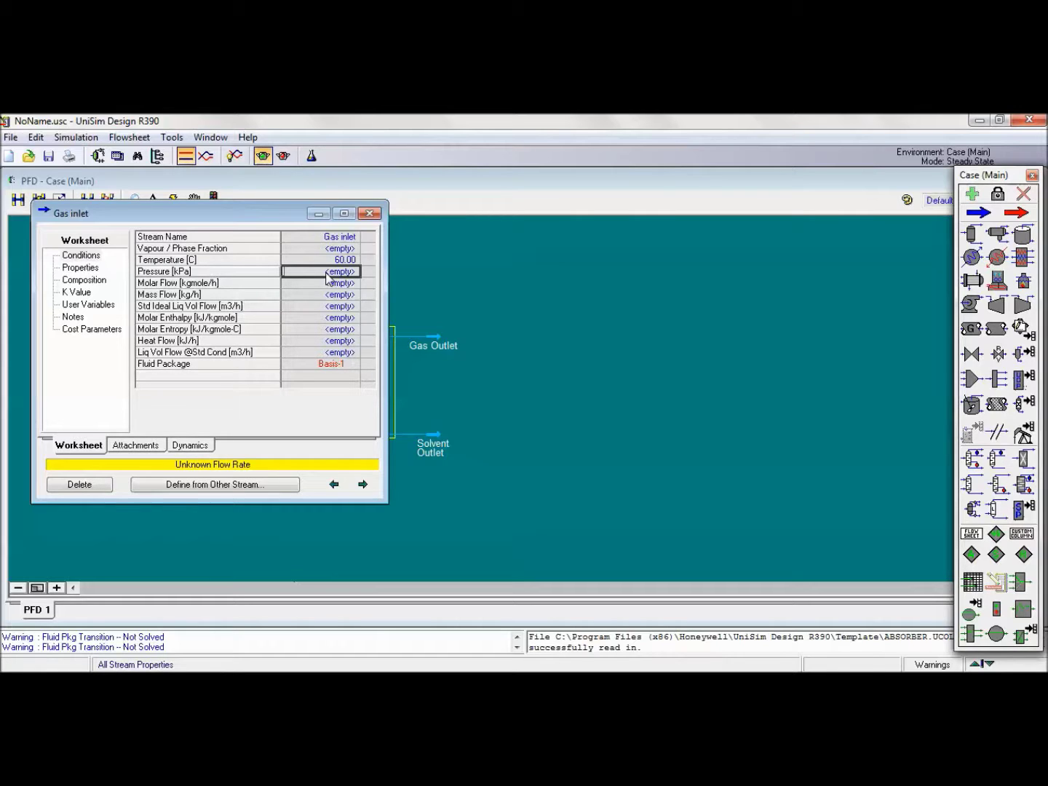
pyautogui.write('60.1')
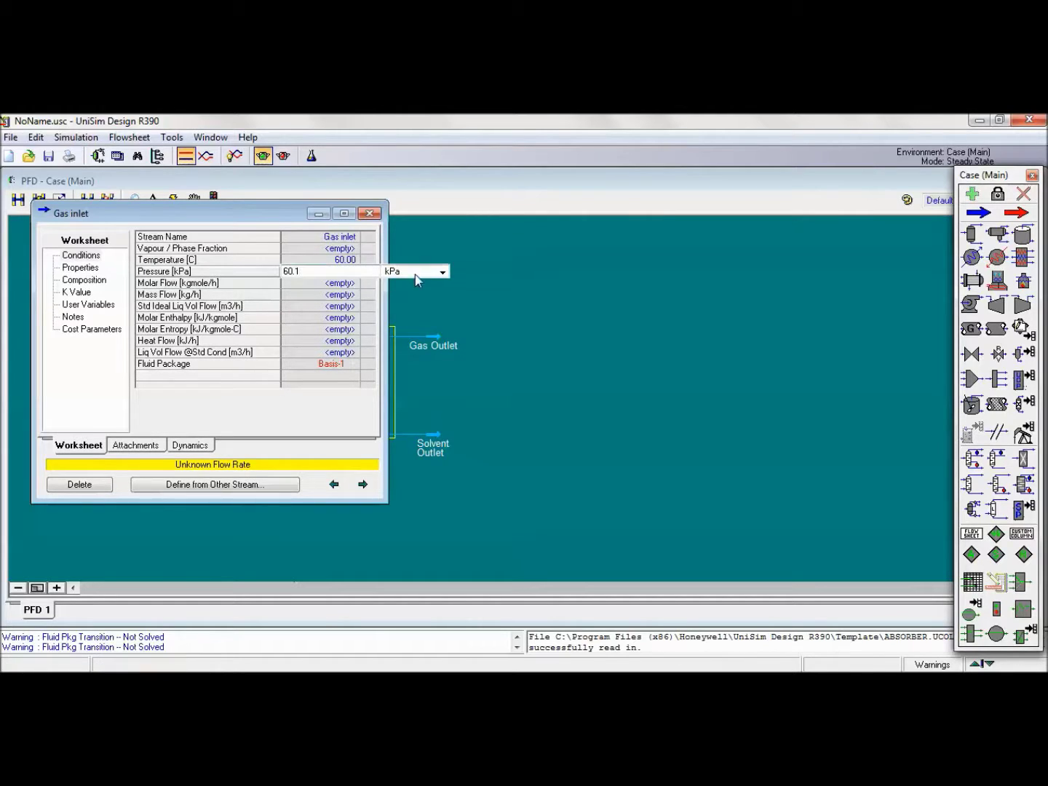
pyautogui.click(416, 273)
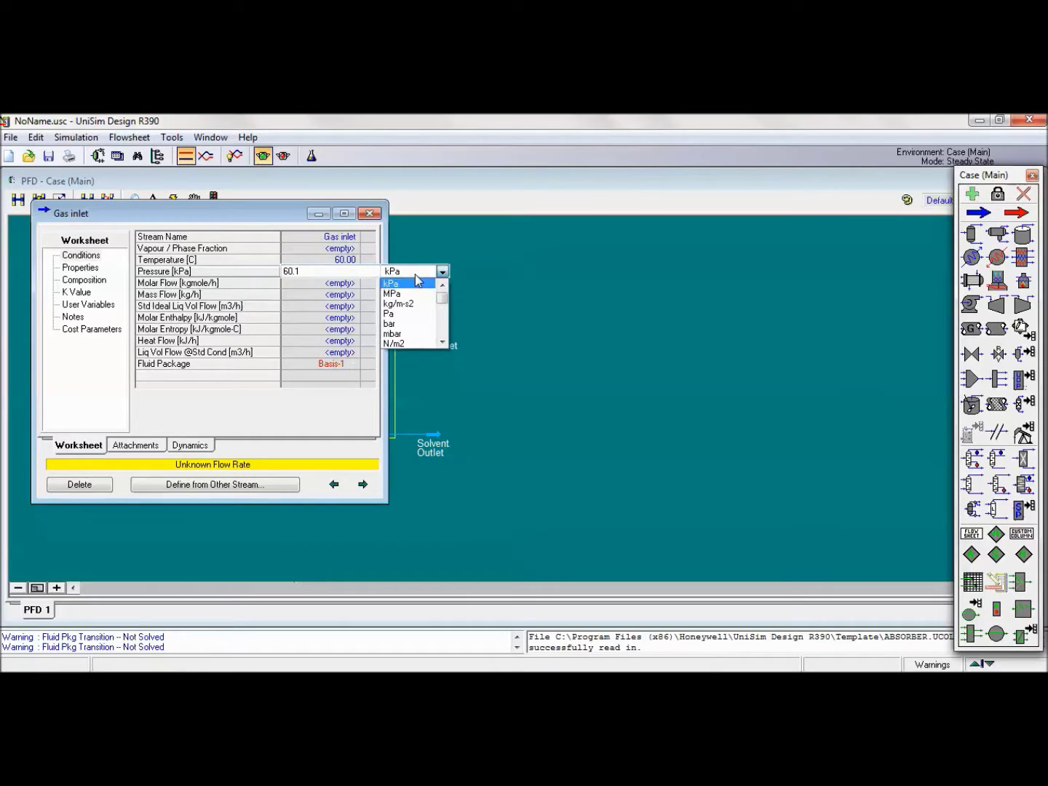
pyautogui.scroll(-3, 415, 280)
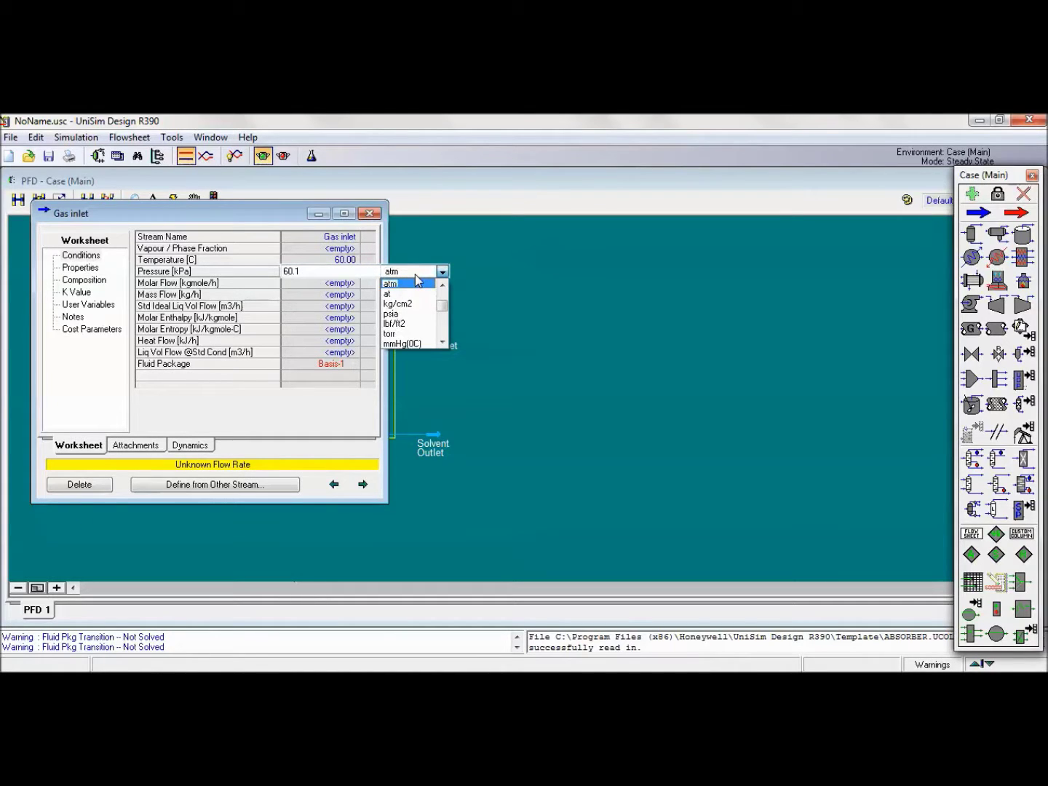
pyautogui.click(391, 283)
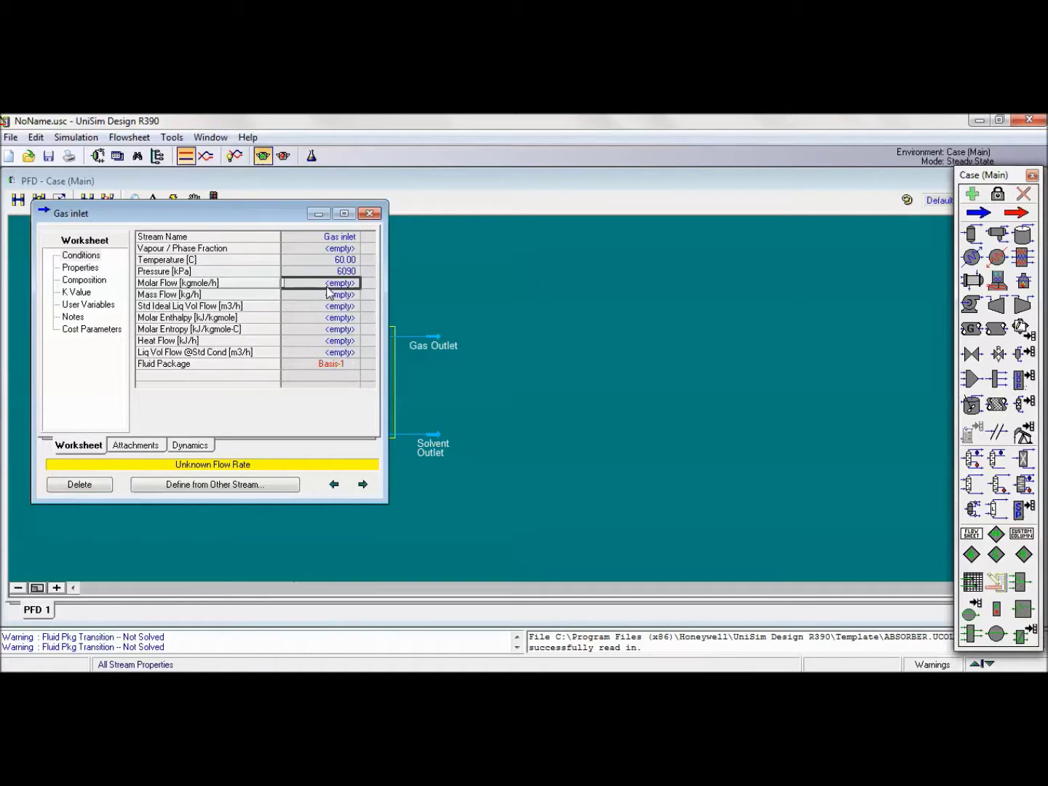
pyautogui.write('7200')
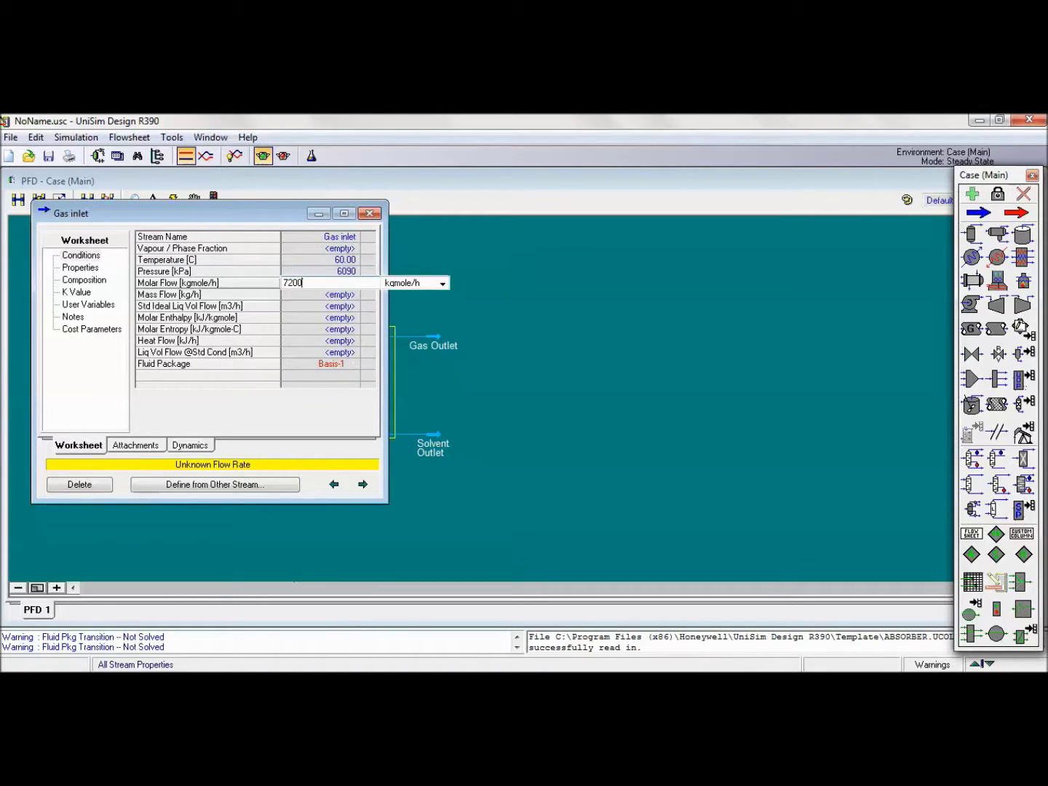
pyautogui.click(443, 283)
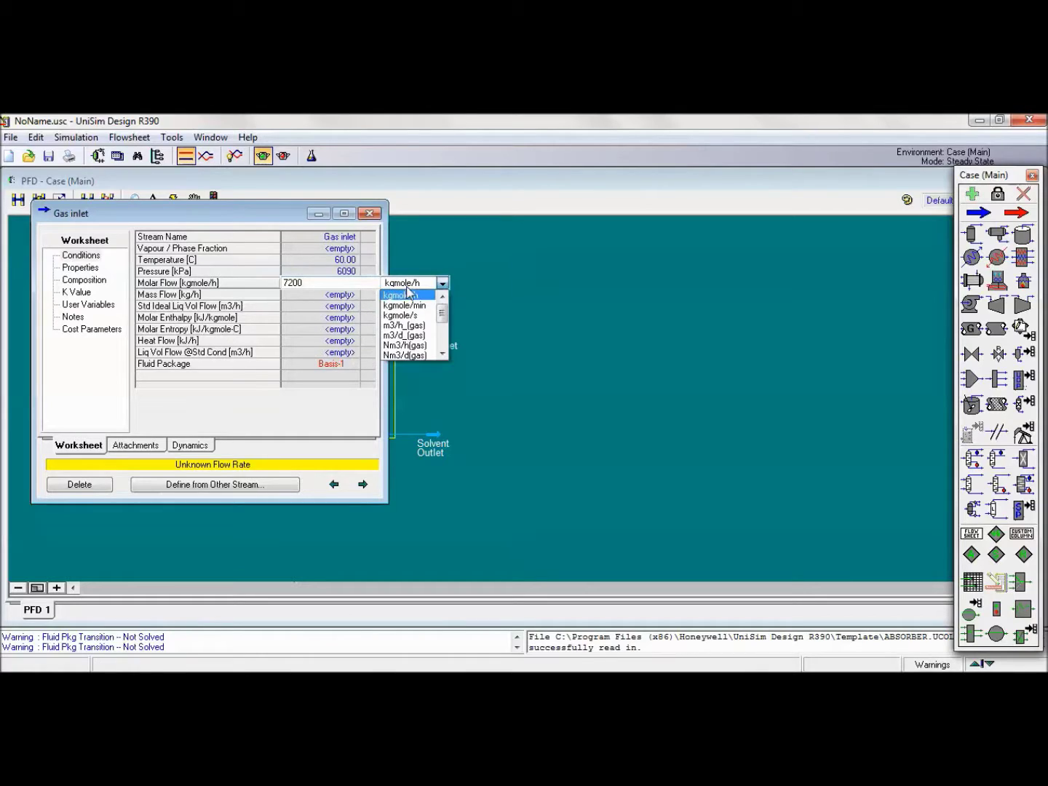
pyautogui.click(402, 326)
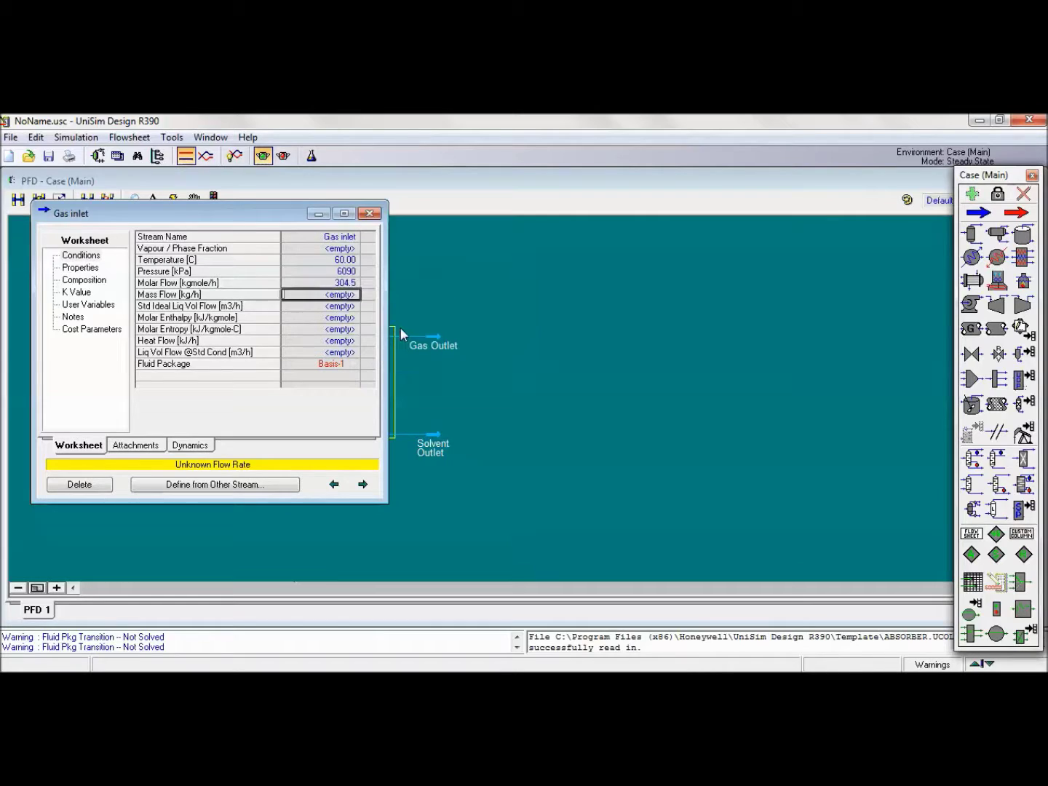
pyautogui.click(93, 280)
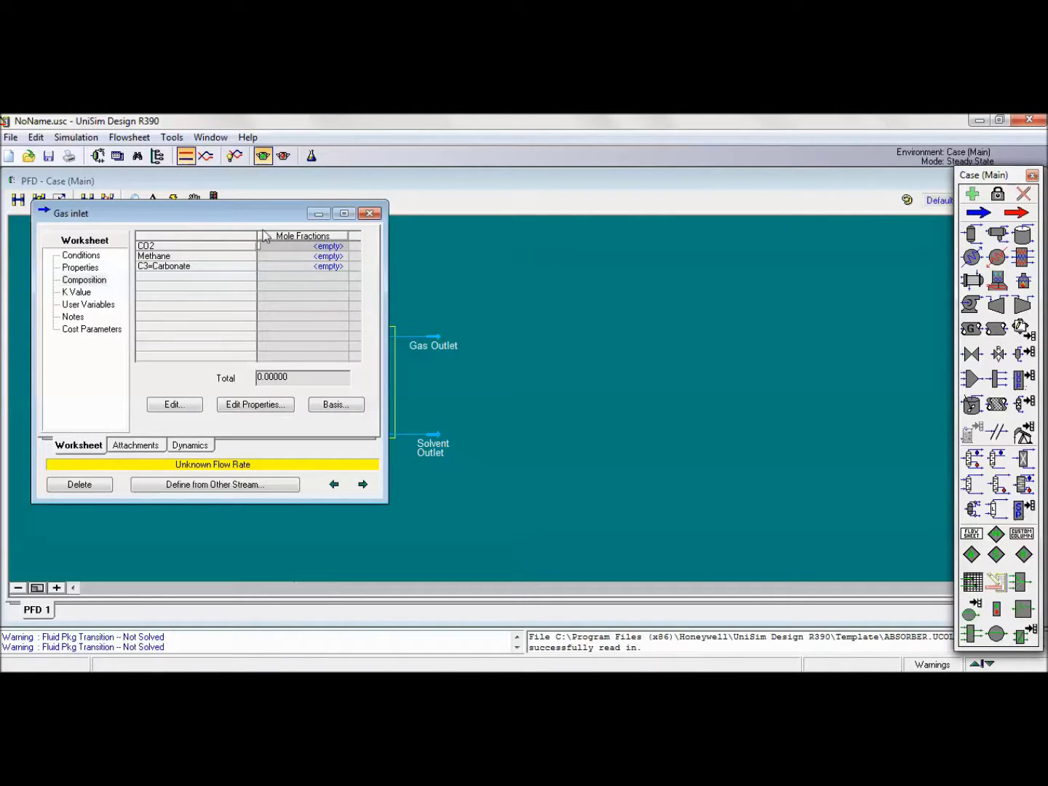
# Step: Enter Gas inlet mole fractions CO2 0.2, Methane 0.8 and C3=Carbonate 0, and accept them
pyautogui.click(323, 248)
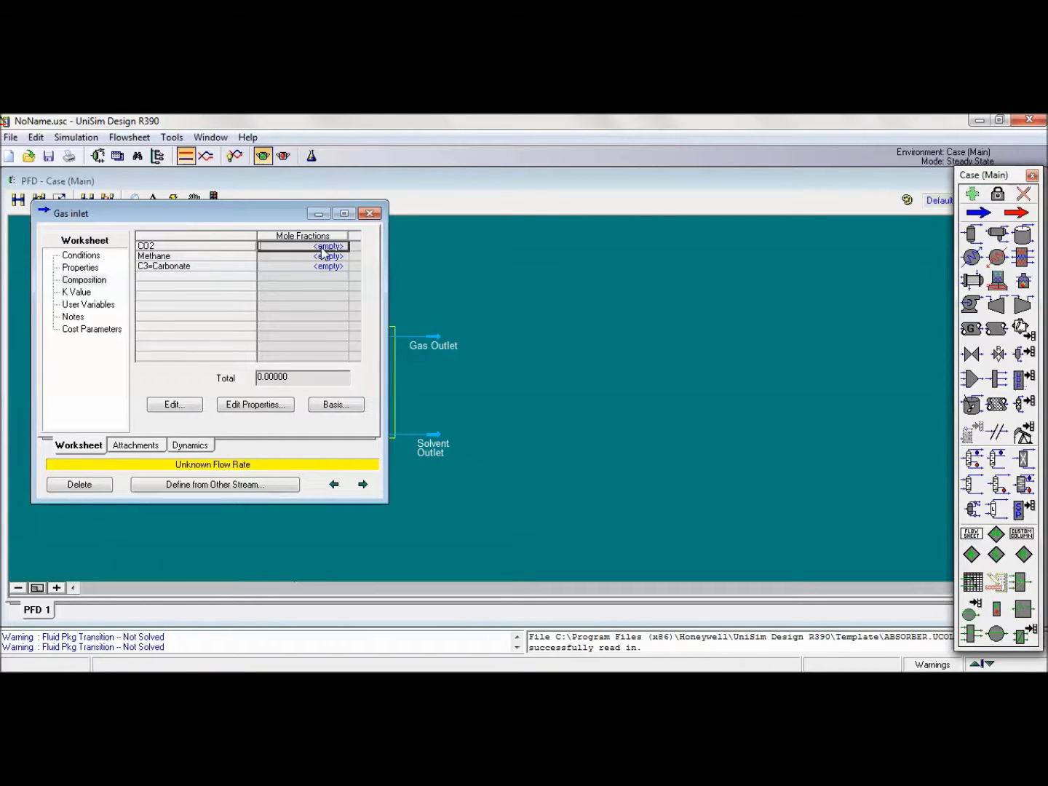
pyautogui.write('0.2')
pyautogui.press('Return')
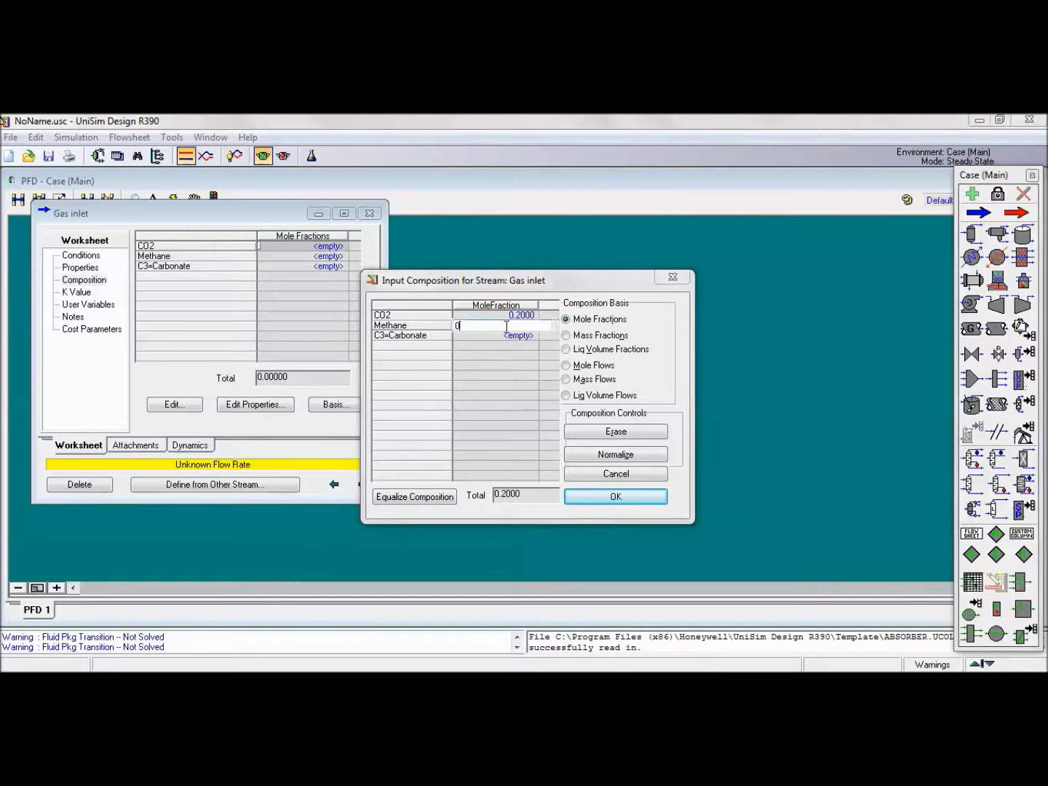
pyautogui.write('0.8')
pyautogui.press('Return')
pyautogui.write('0')
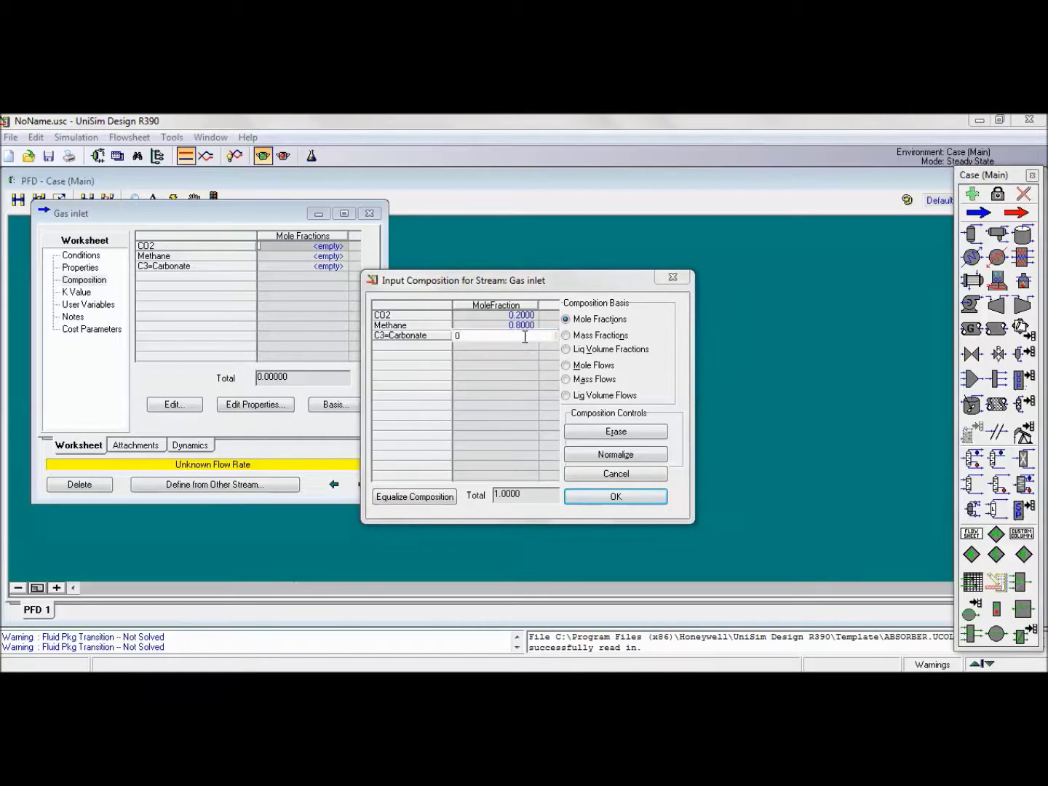
pyautogui.press('Return')
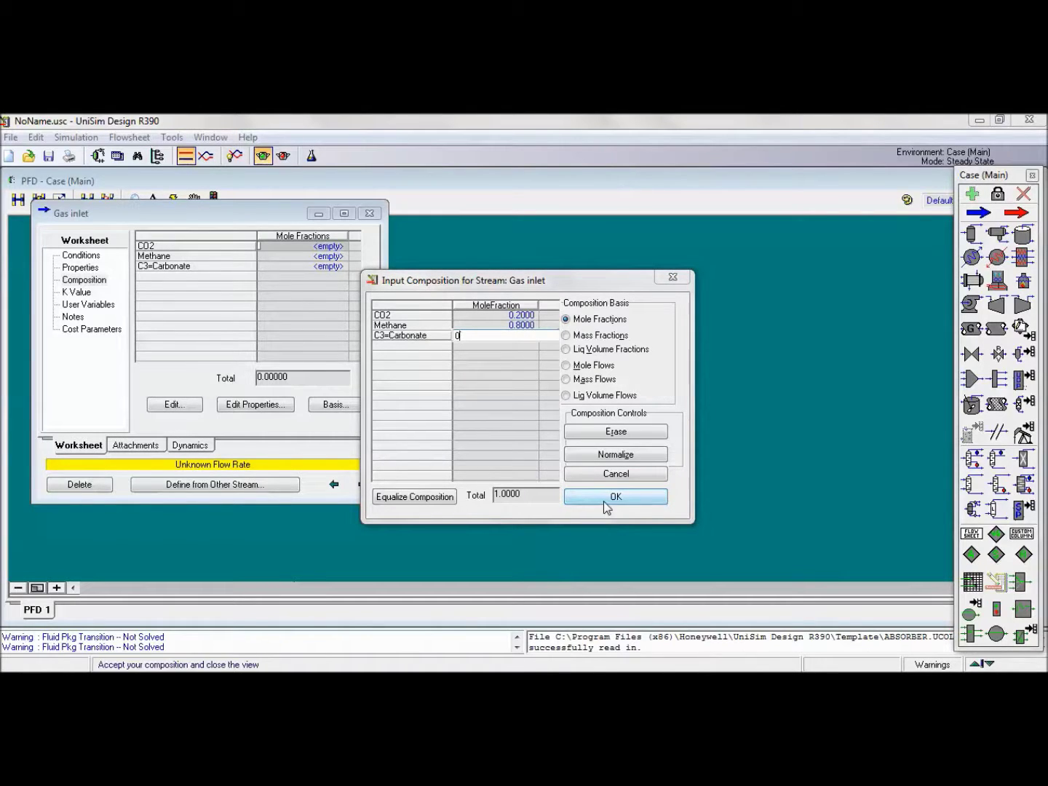
pyautogui.click(605, 502)
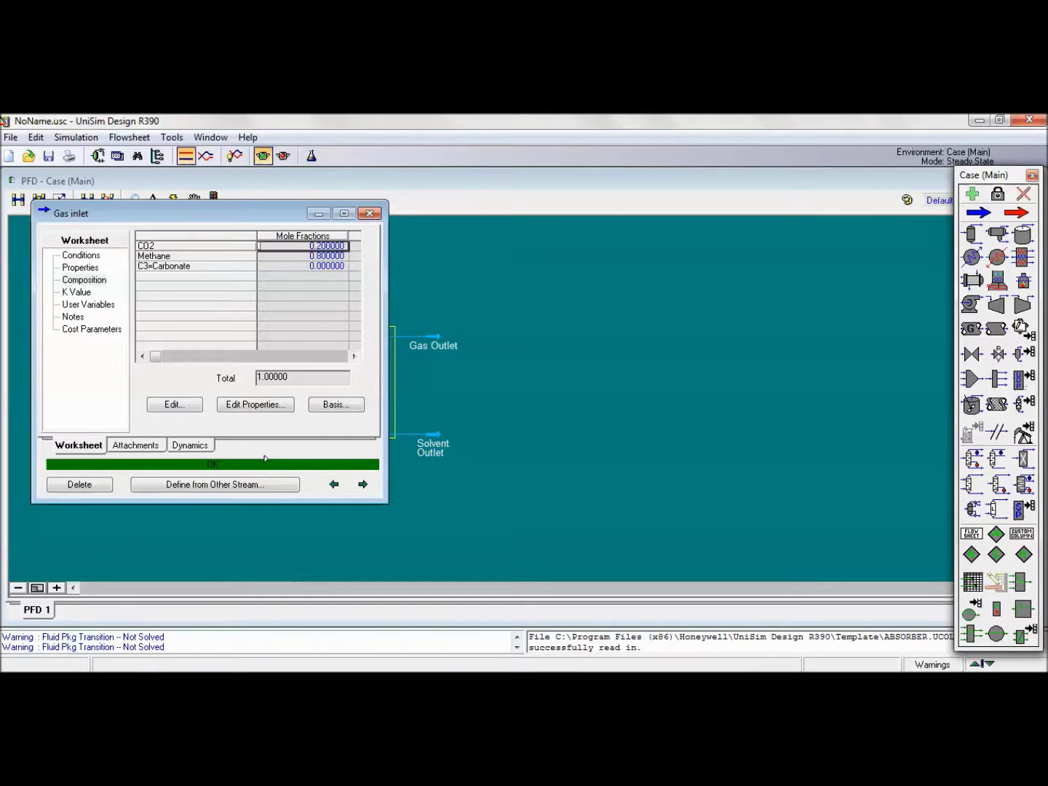
# Step: Set the Solvent Inlet to 60 °C, 60.1 atm and 2000 kgmole/h
pyautogui.click(369, 213)
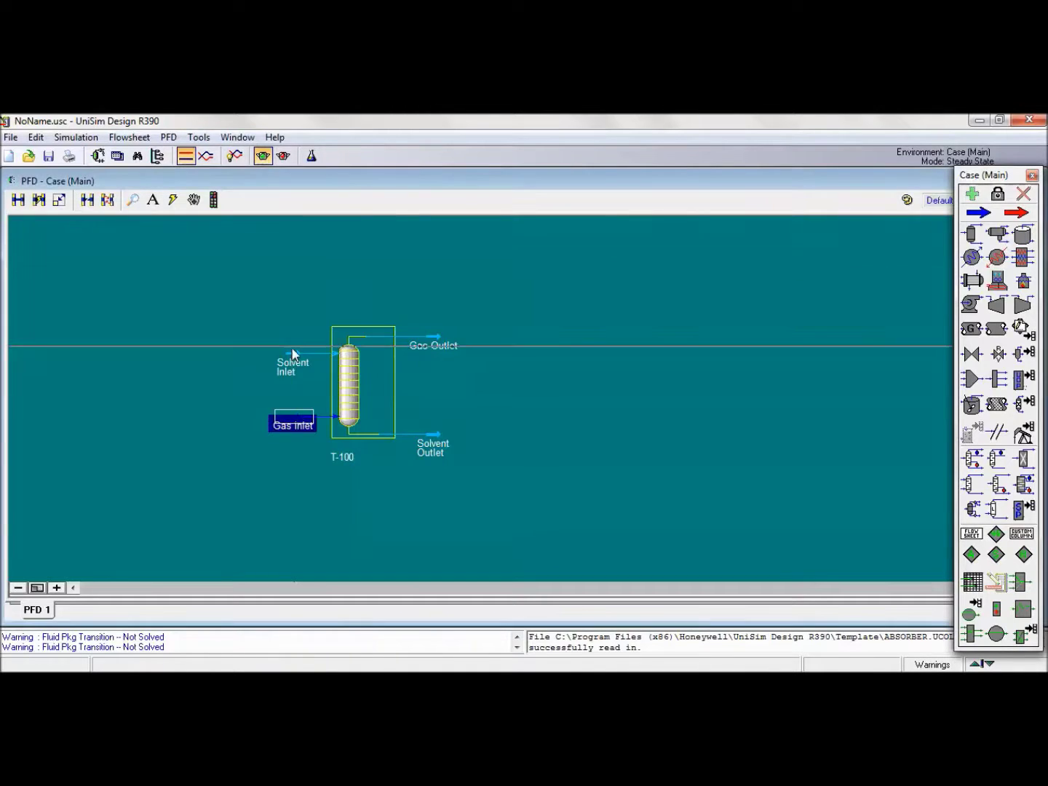
pyautogui.click(295, 357)
pyautogui.doubleClick(295, 360)
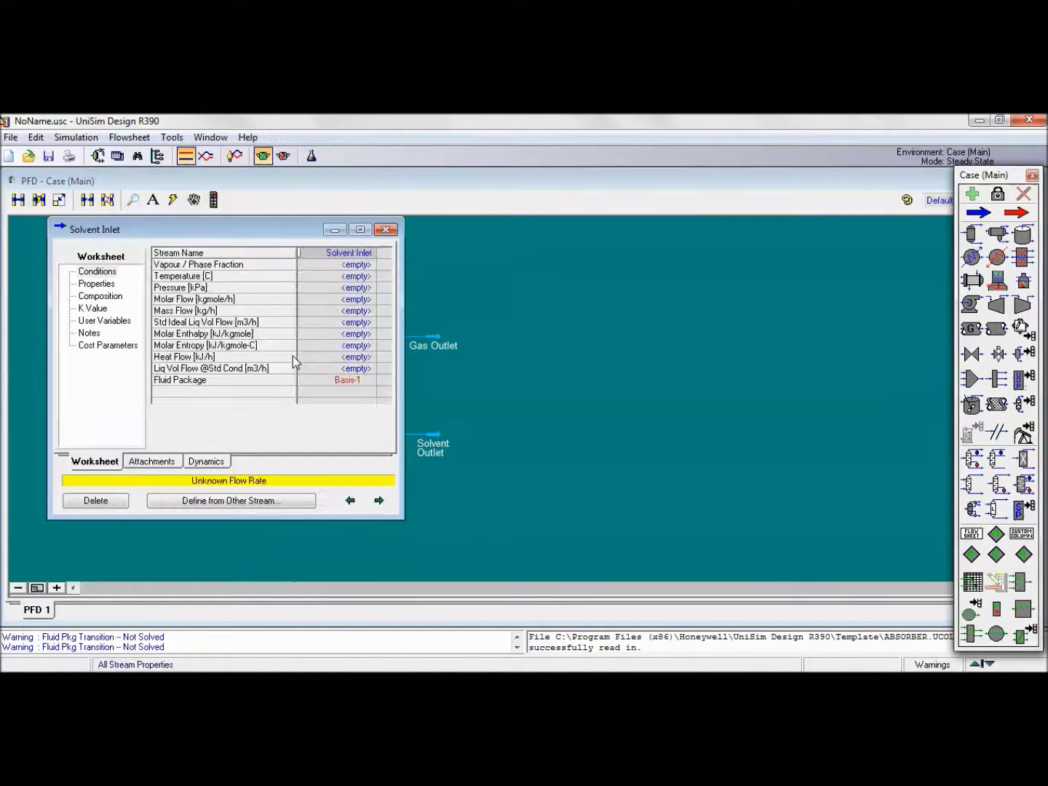
pyautogui.click(336, 278)
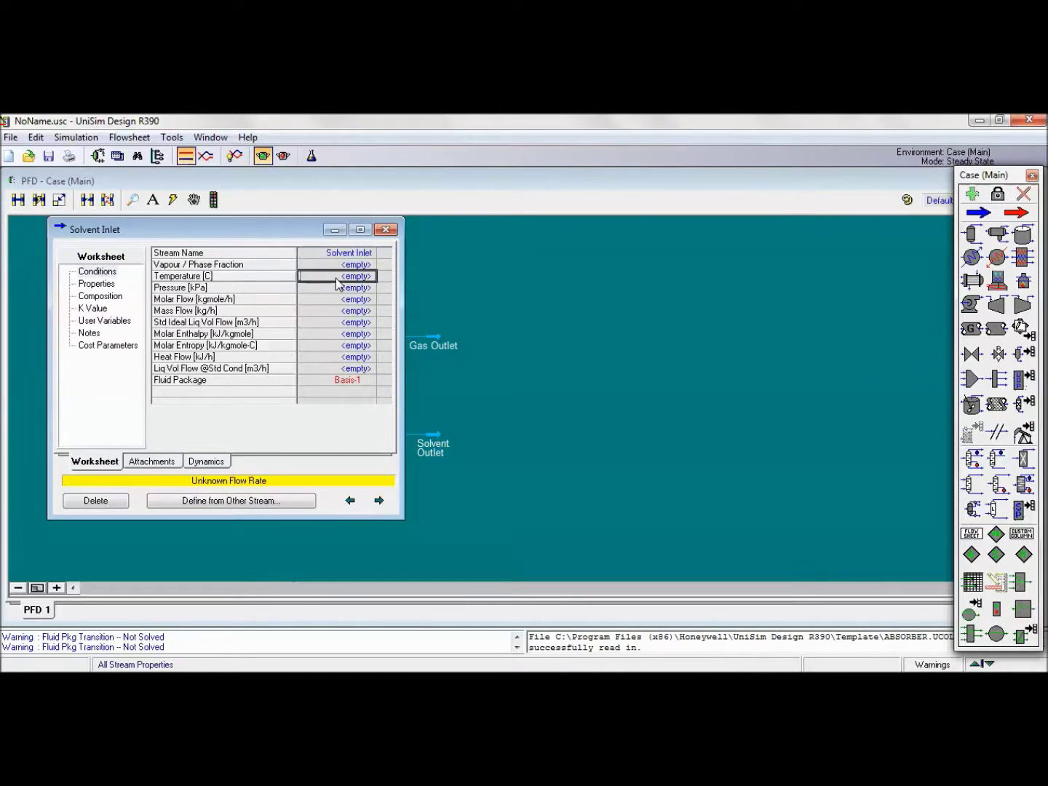
pyautogui.write('60')
pyautogui.click(335, 293)
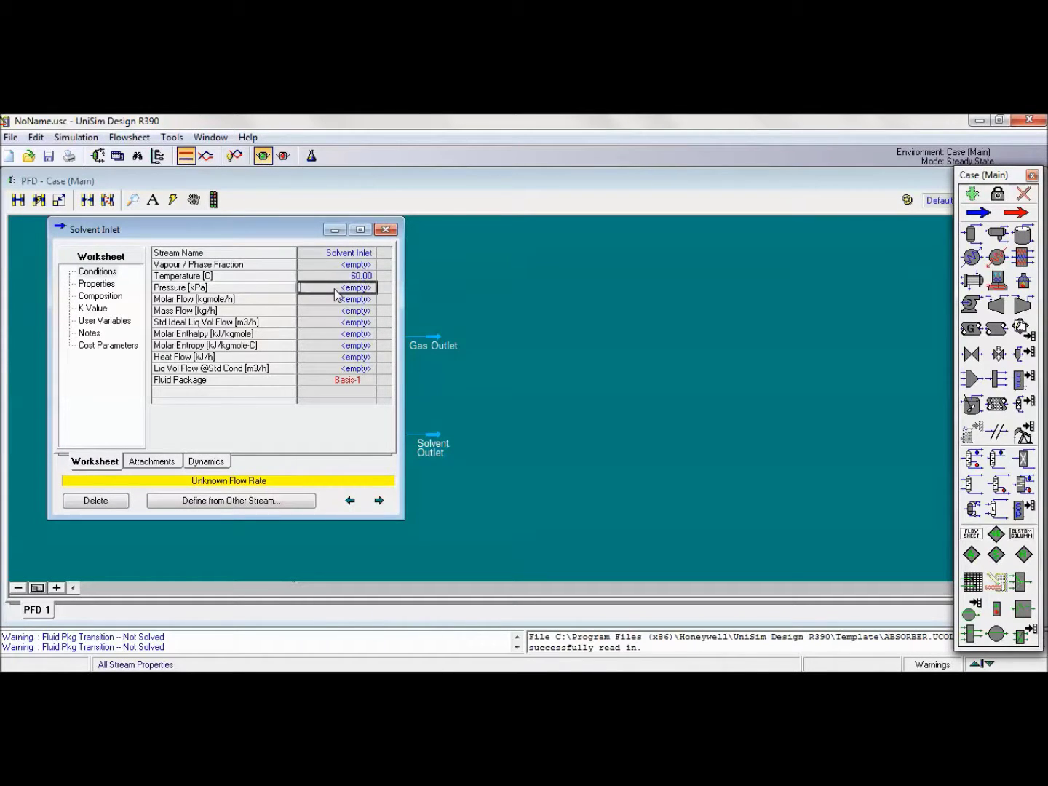
pyautogui.write('60')
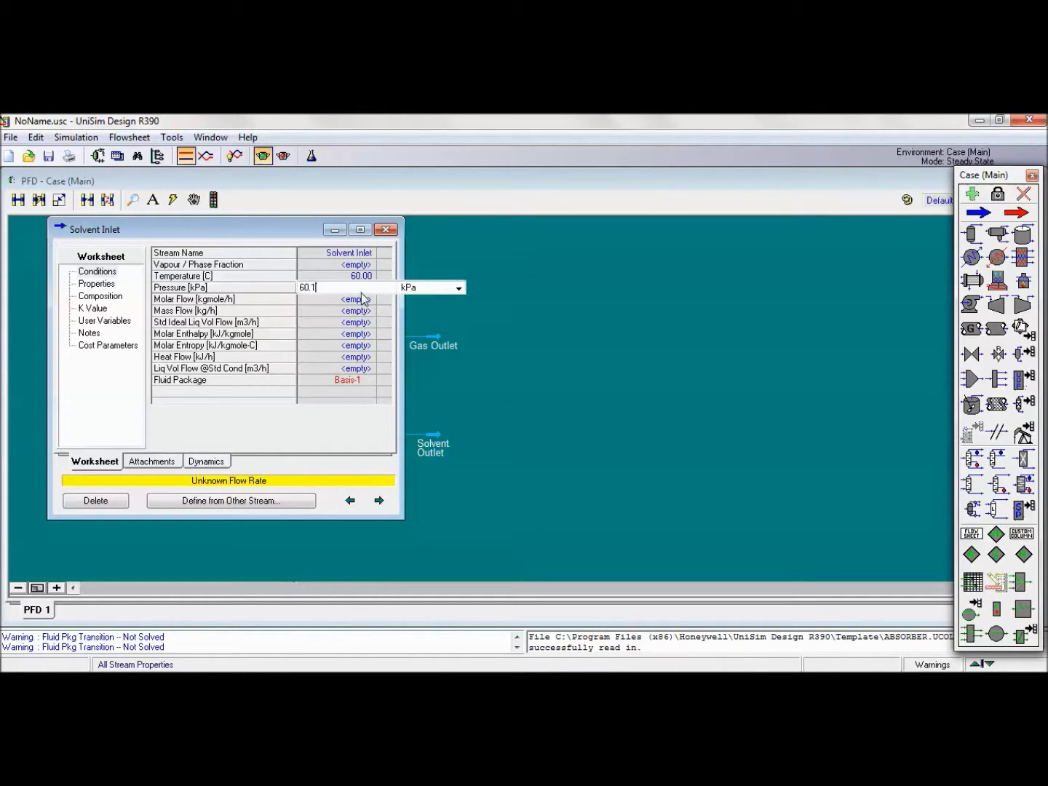
pyautogui.write('.1')
pyautogui.click(408, 291)
pyautogui.write('atm')
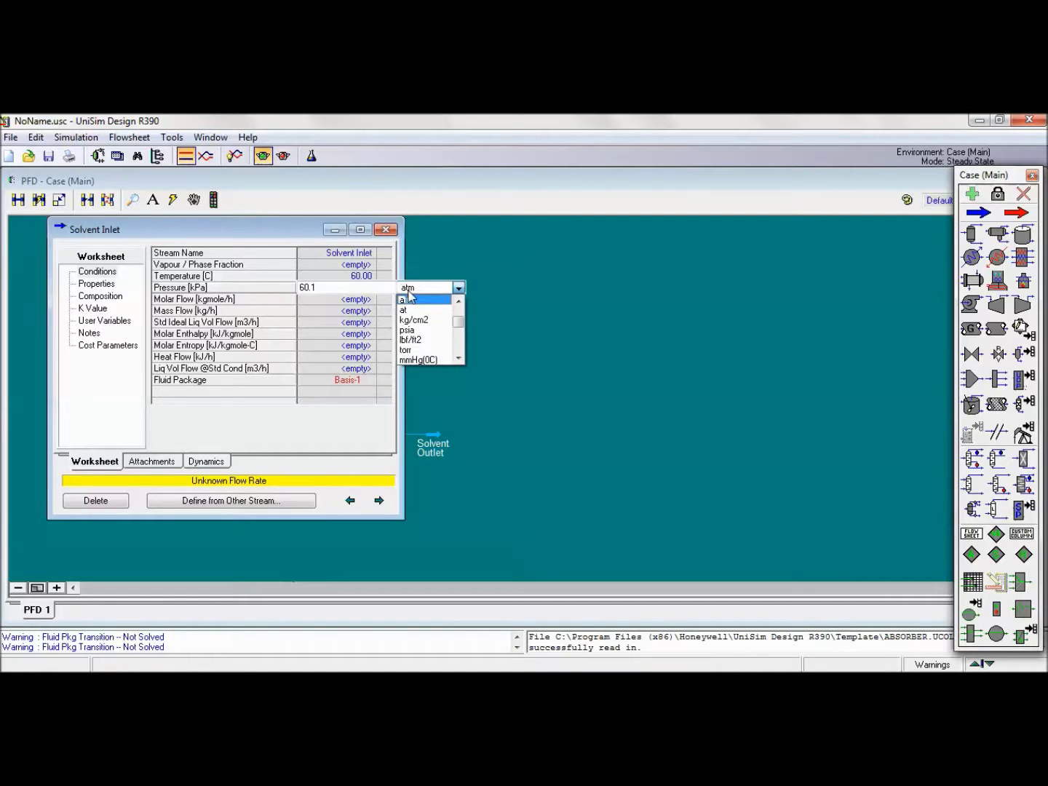
pyautogui.press('Return')
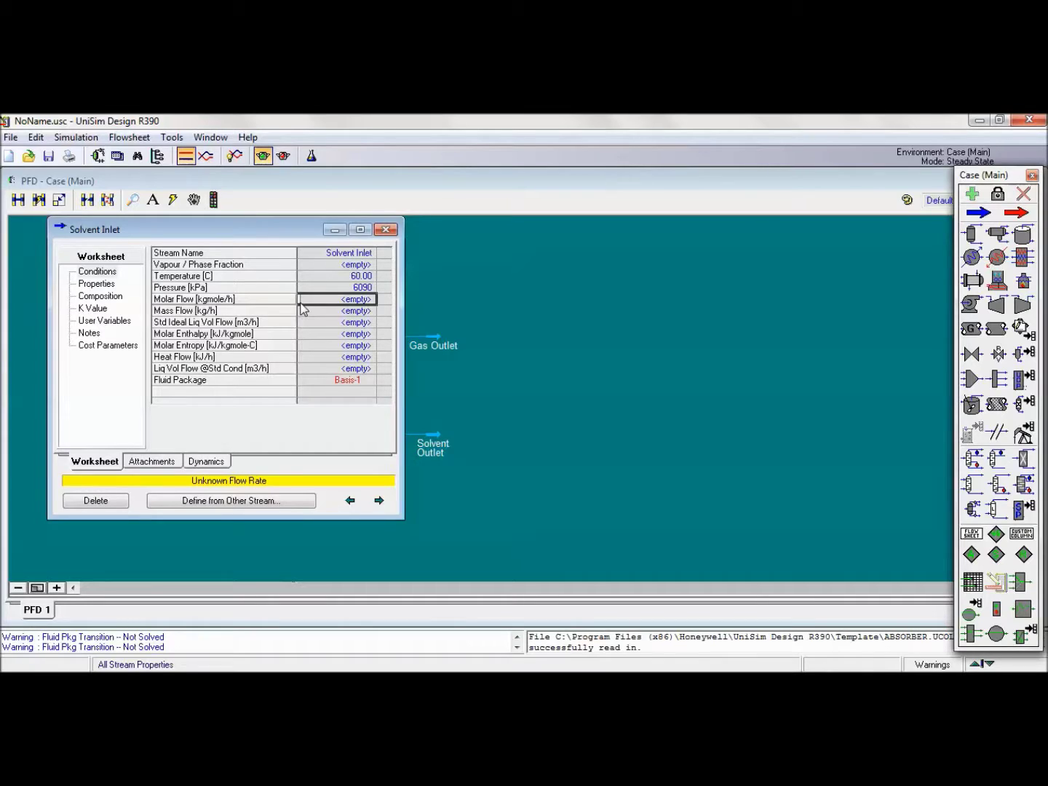
pyautogui.write('2000')
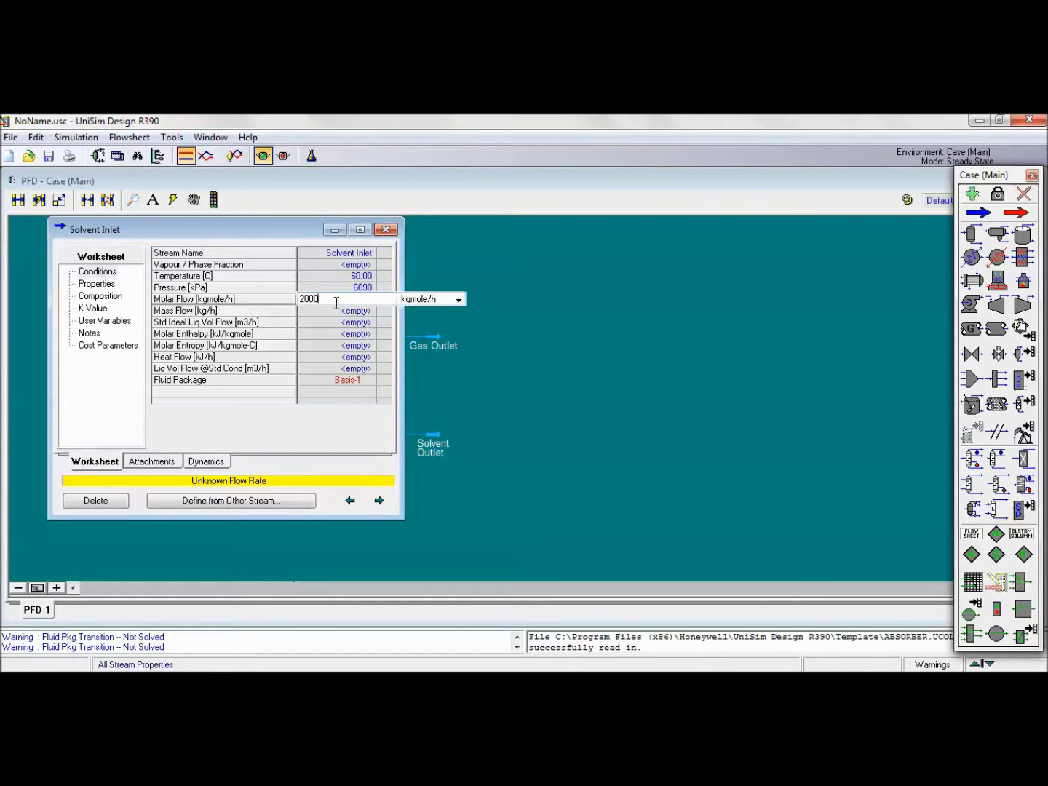
# Step: Make the Solvent Inlet pure C3=Carbonate (CO2 0, Methane 0, C3=Carbonate 1) and close it
pyautogui.click(106, 297)
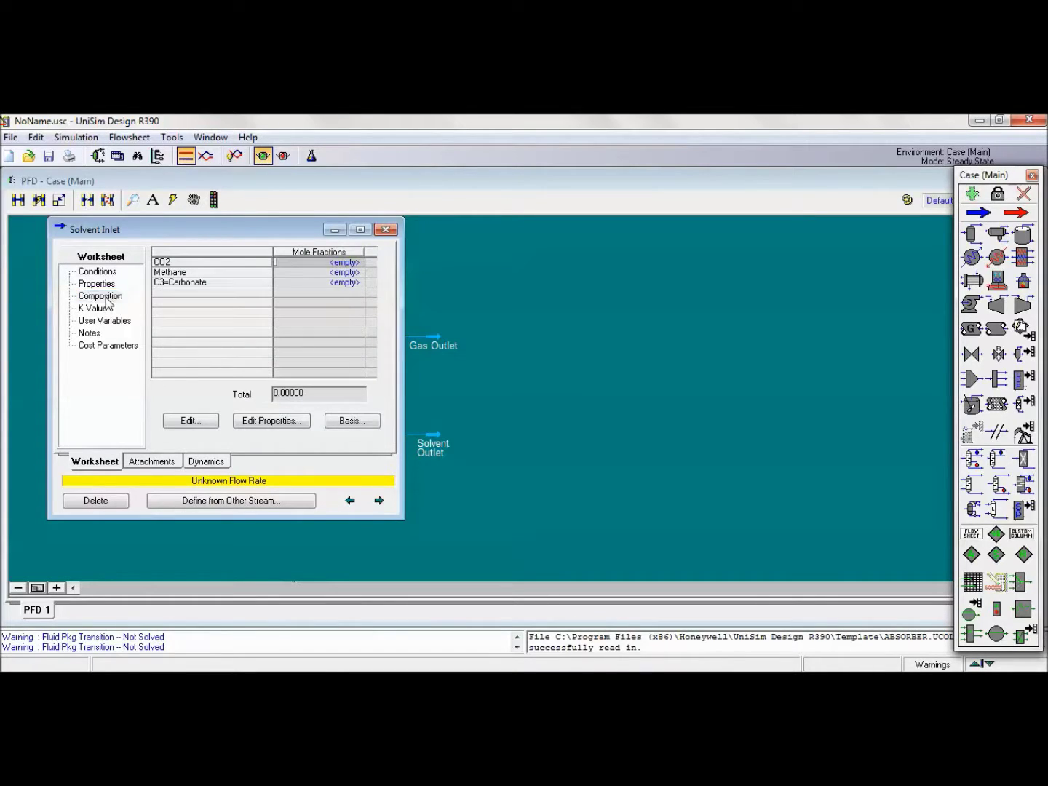
pyautogui.click(328, 264)
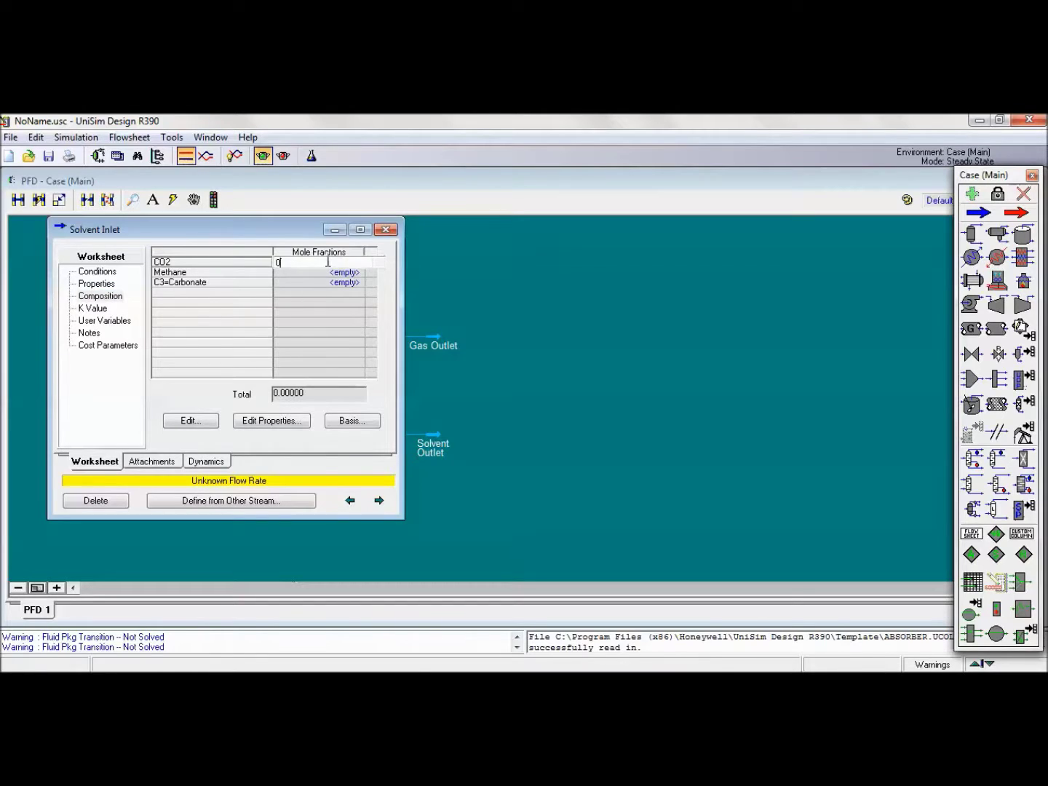
pyautogui.write('0')
pyautogui.press('Return')
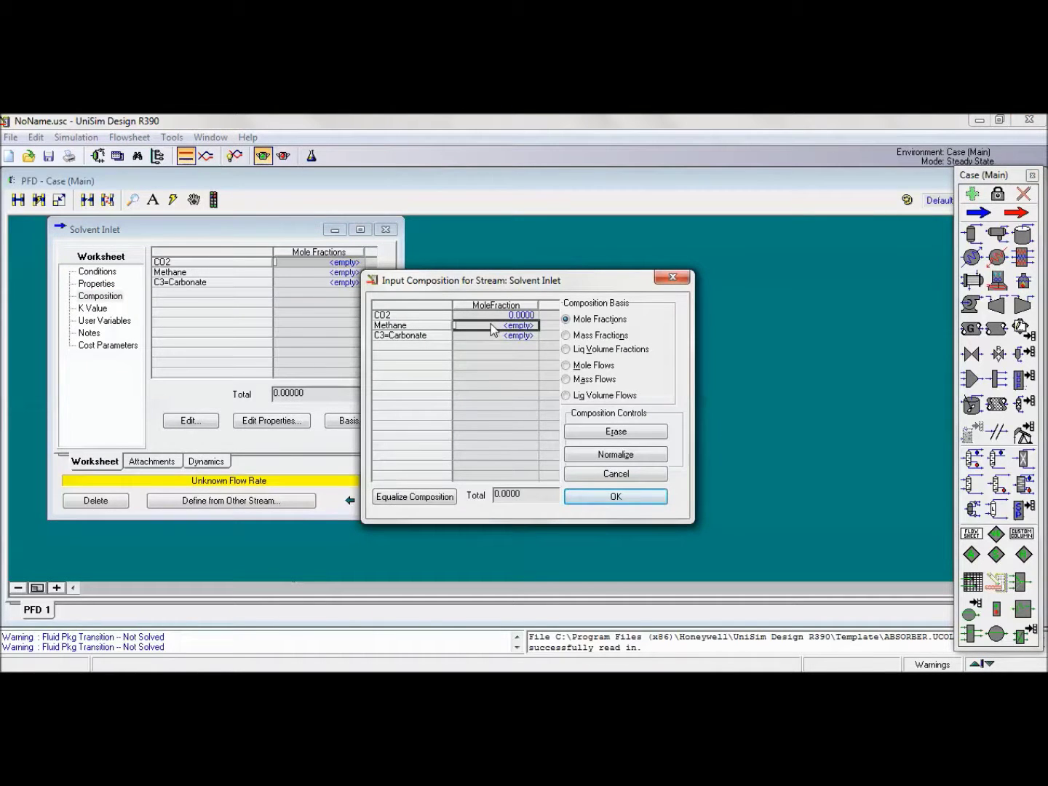
pyautogui.write('0')
pyautogui.press('Return')
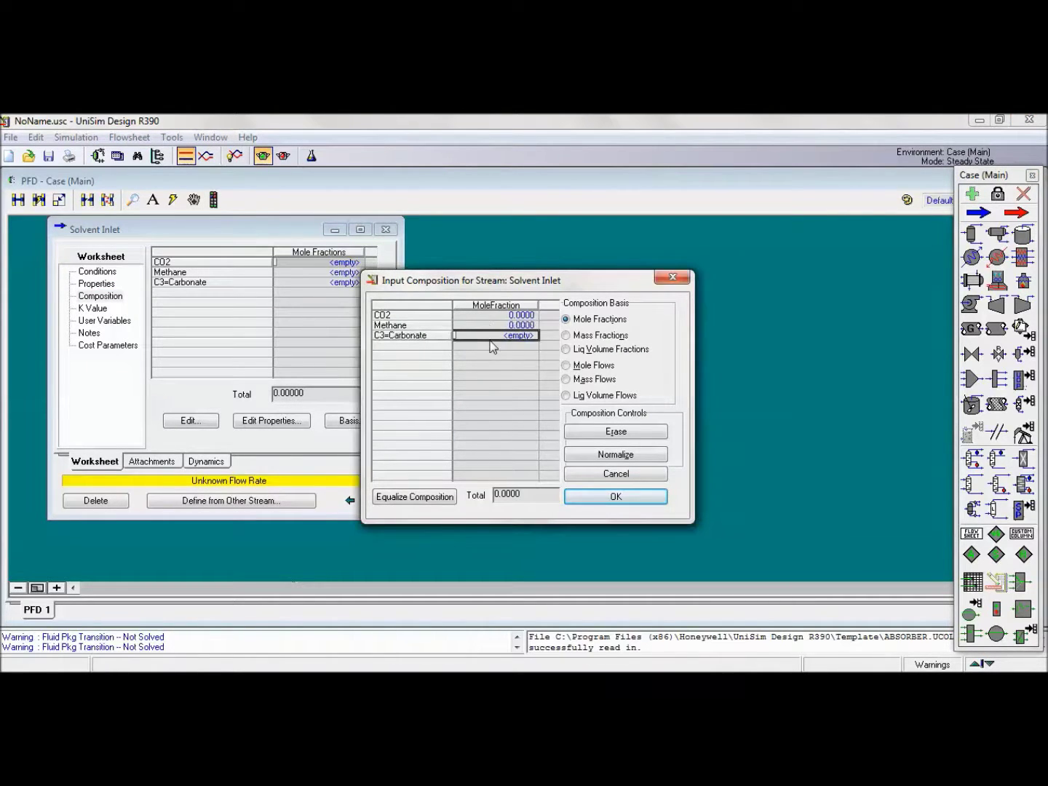
pyautogui.write('1')
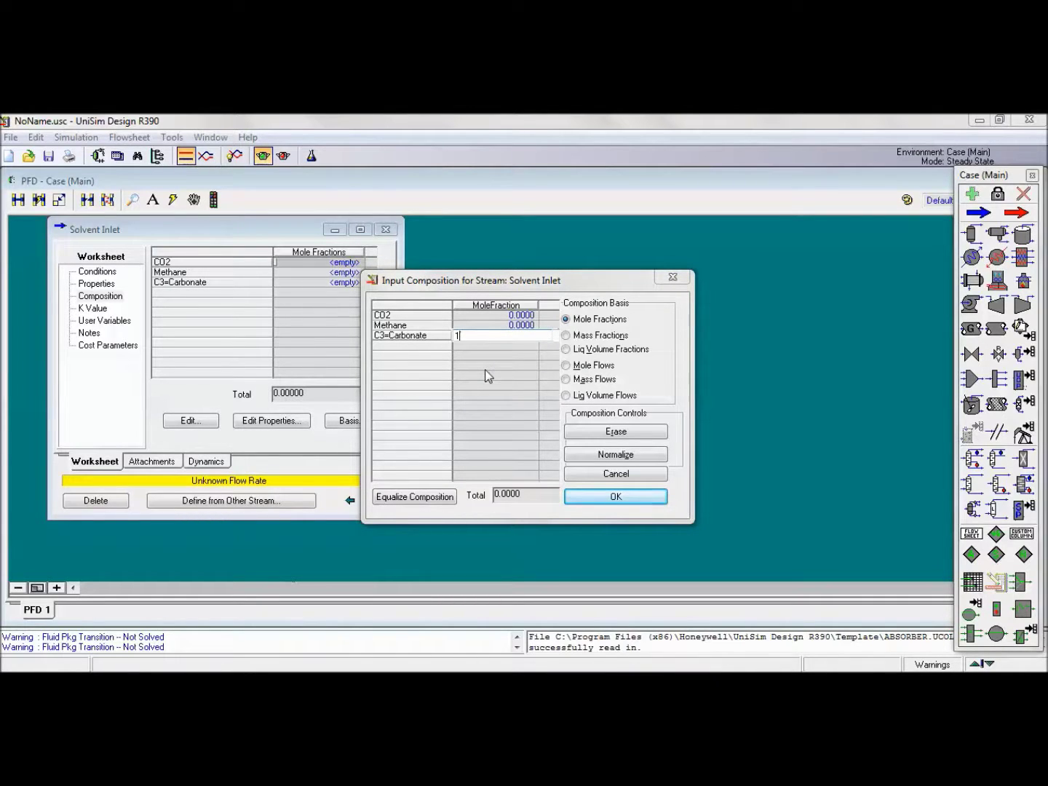
pyautogui.click(587, 499)
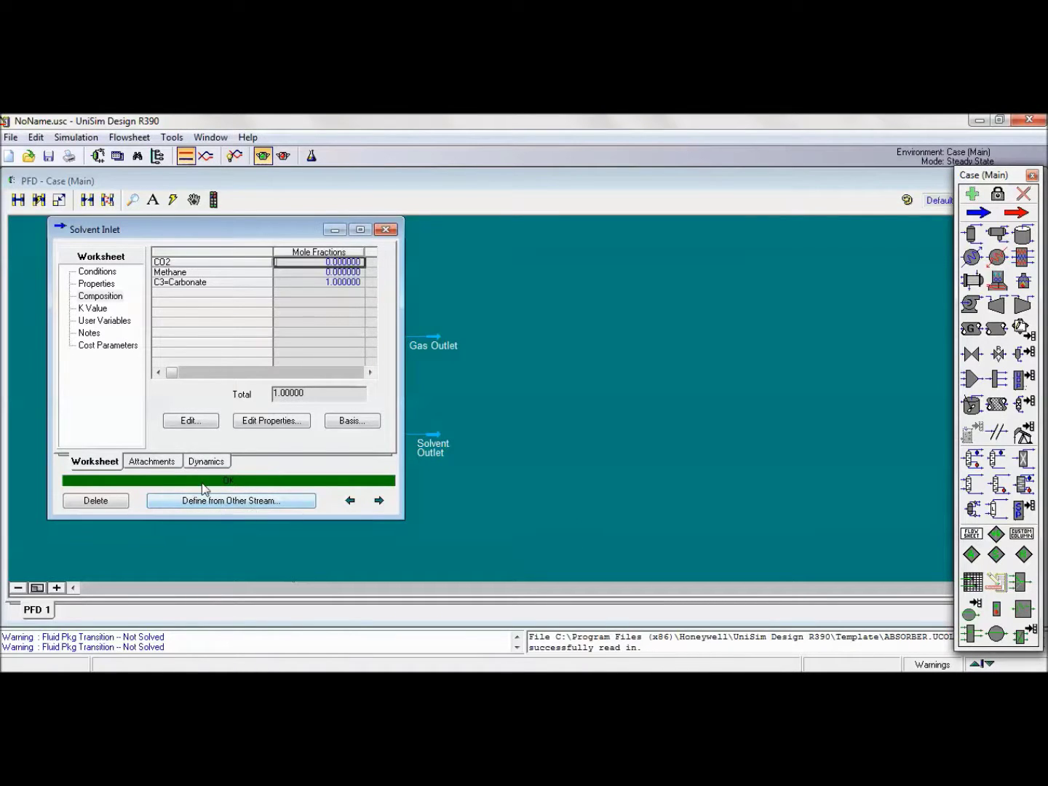
pyautogui.click(386, 229)
pyautogui.click(555, 379)
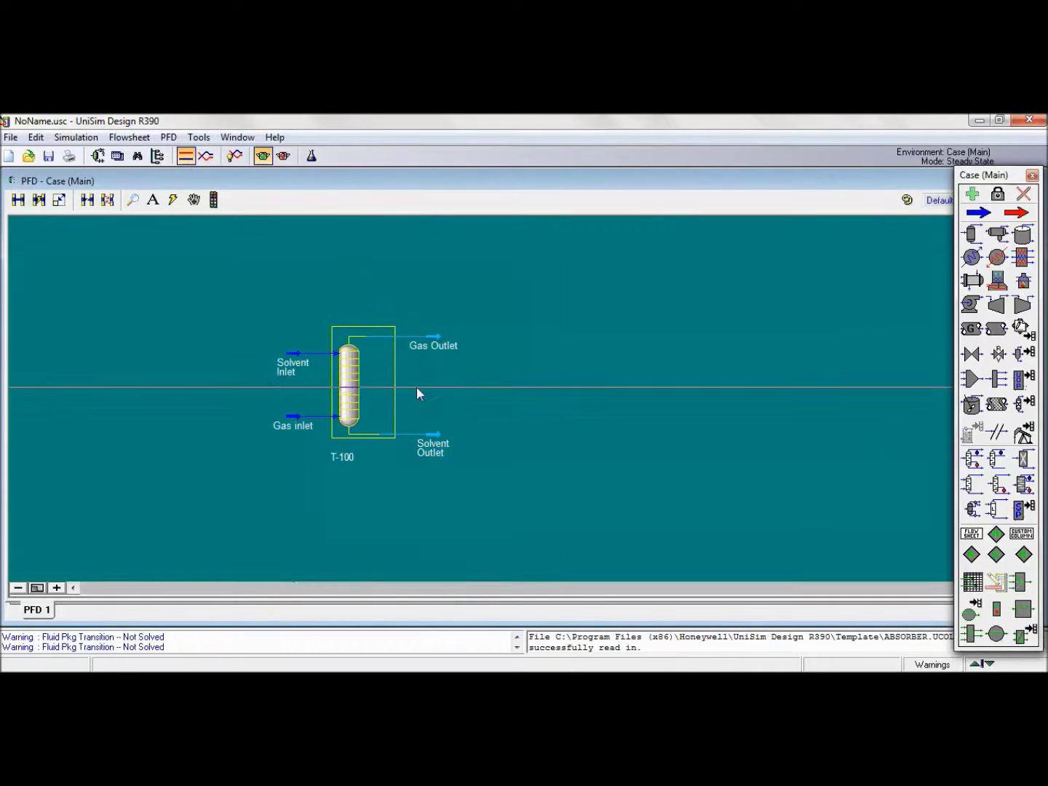
pyautogui.doubleClick(352, 395)
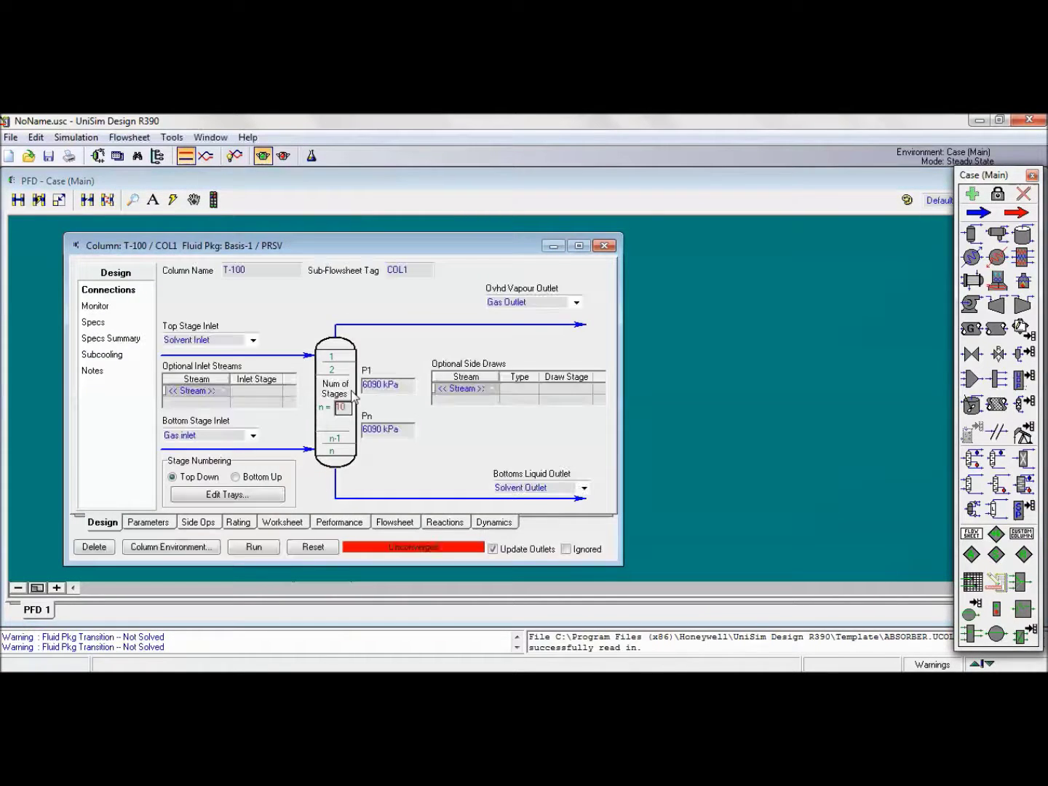
pyautogui.click(248, 548)
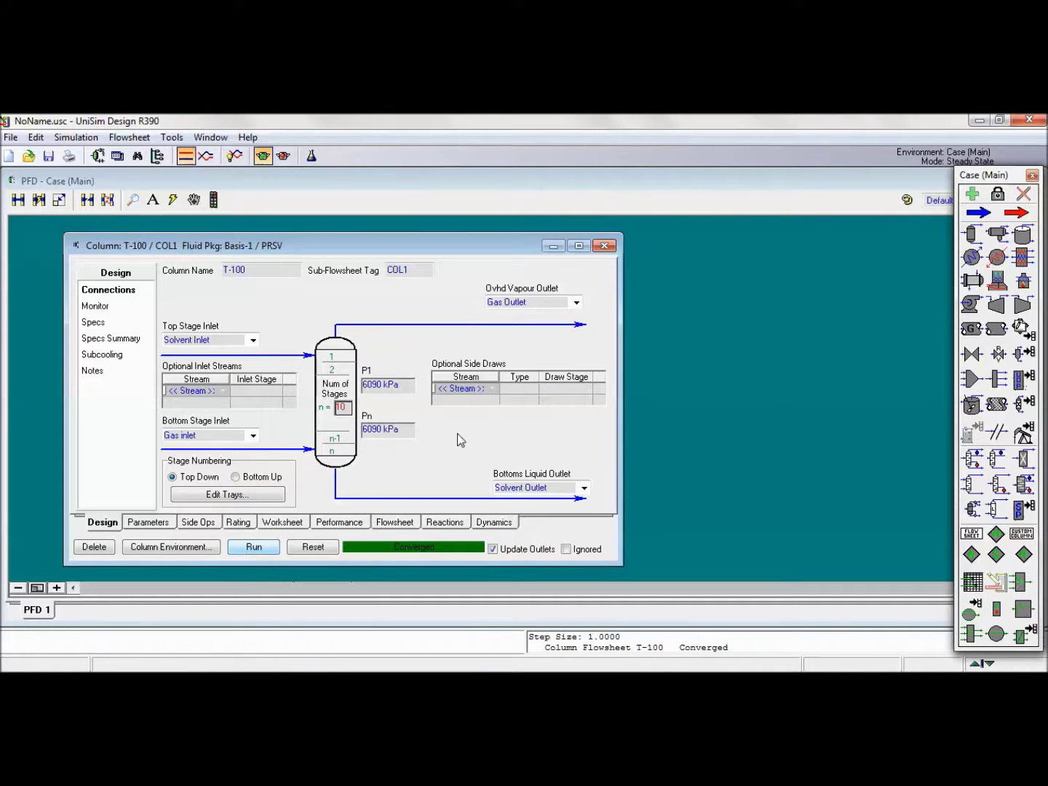
pyautogui.click(604, 246)
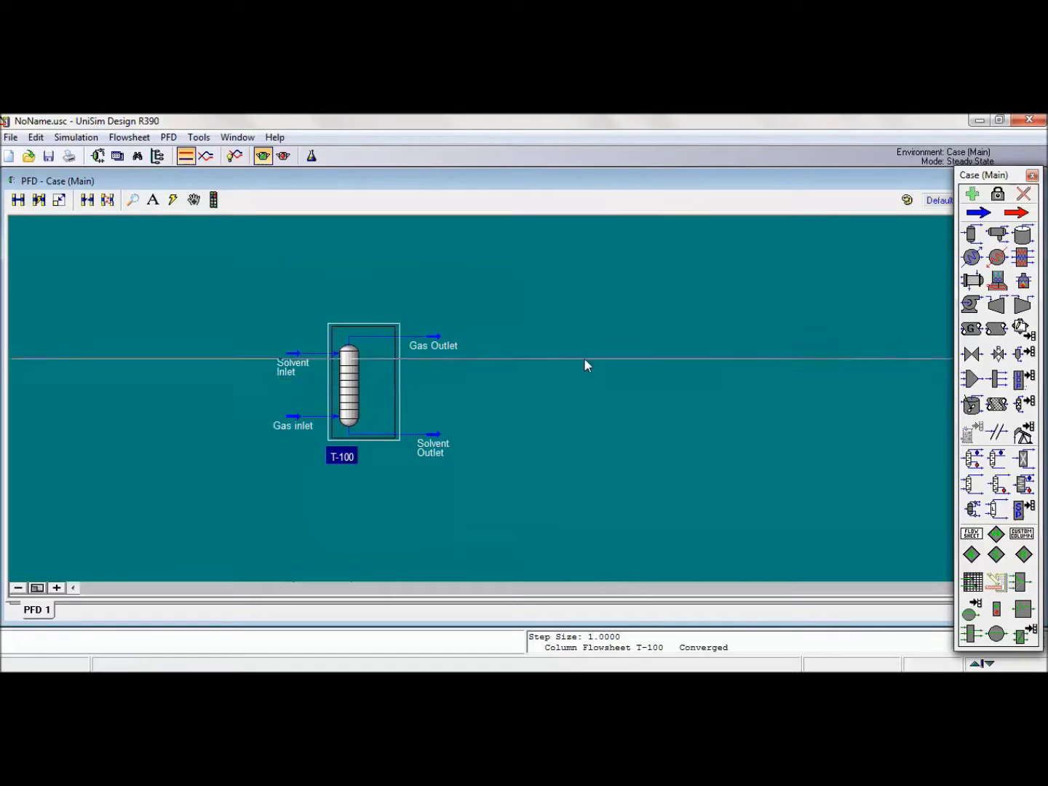
pyautogui.click(584, 357)
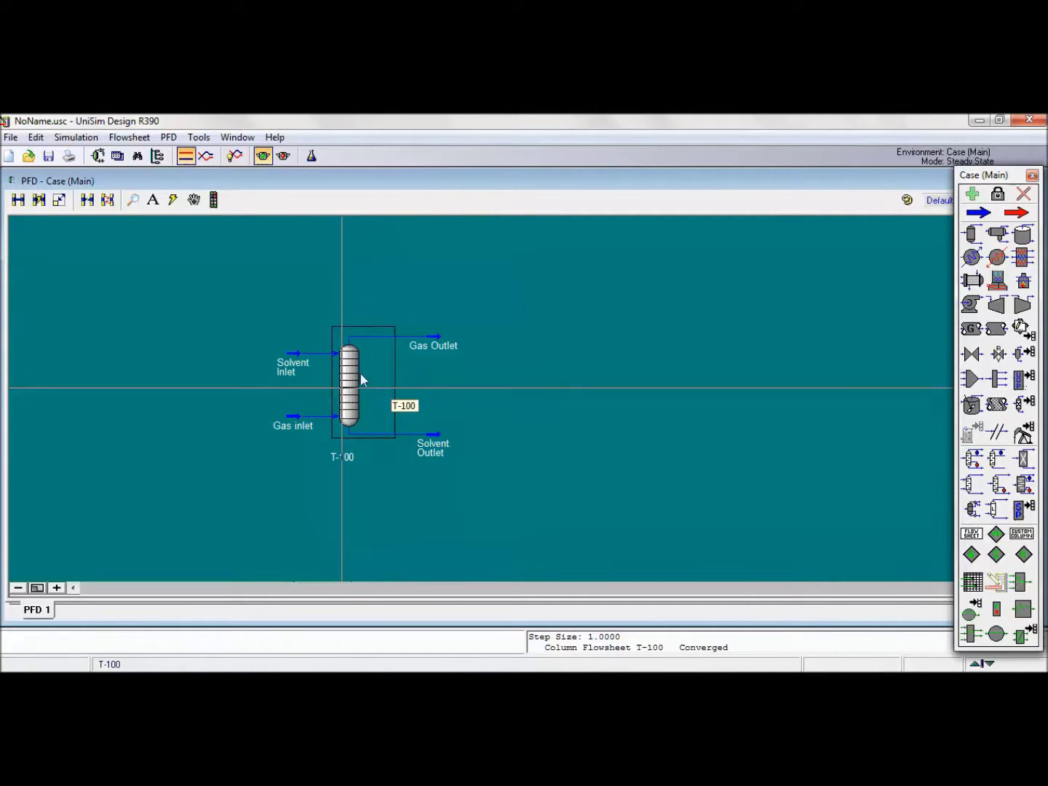
pyautogui.moveTo(433, 340)
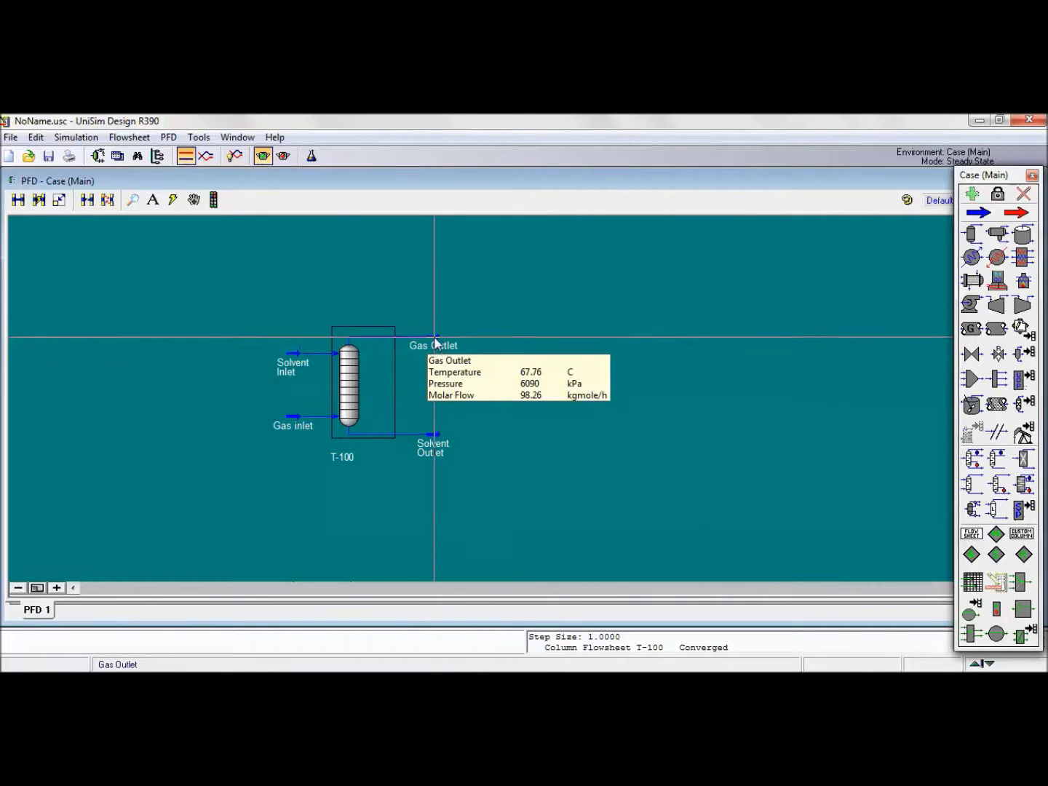
pyautogui.click(434, 336)
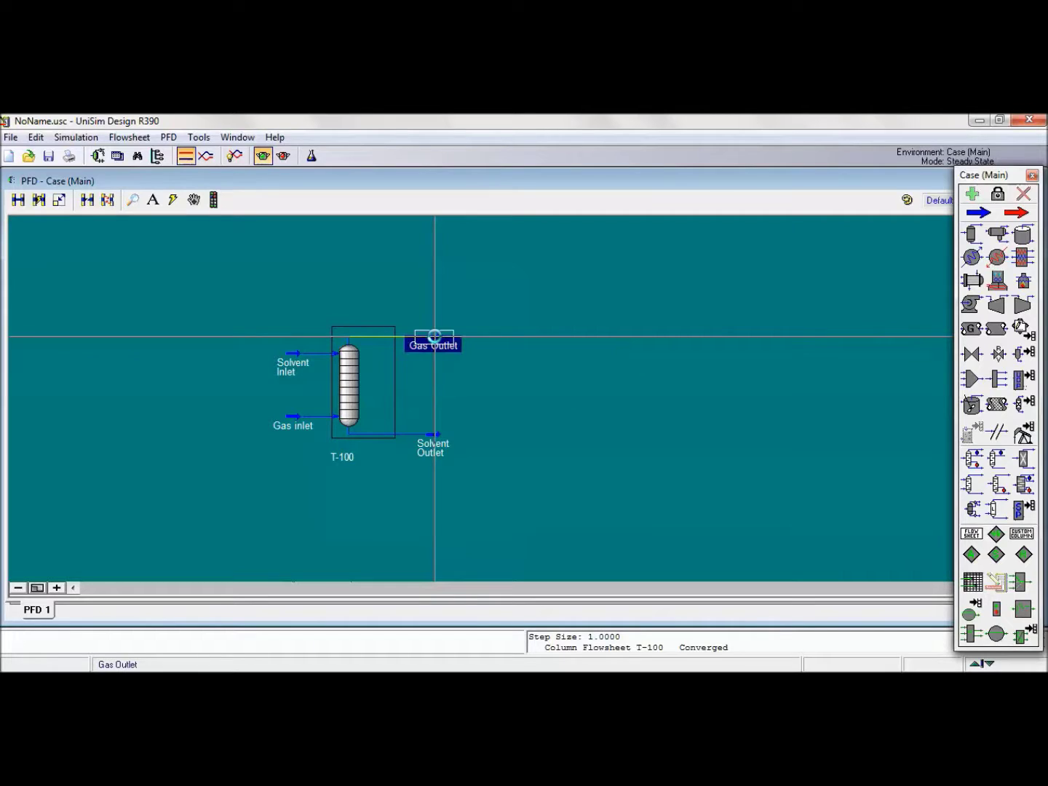
pyautogui.doubleClick(434, 336)
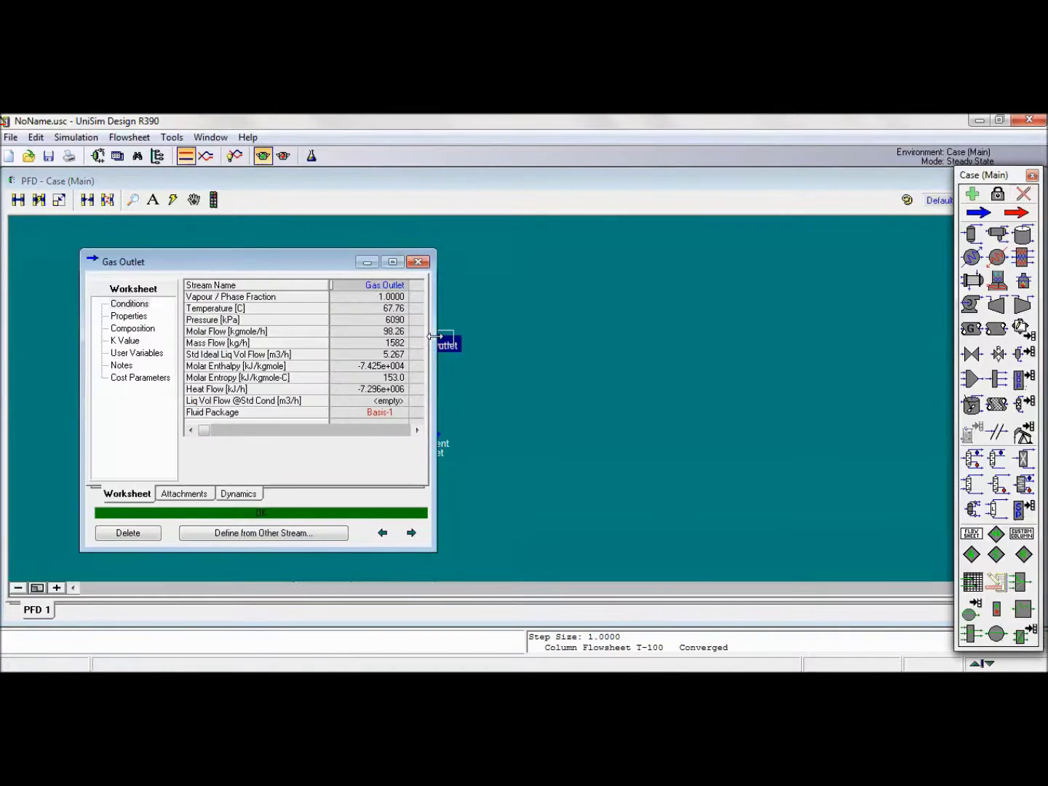
pyautogui.click(139, 329)
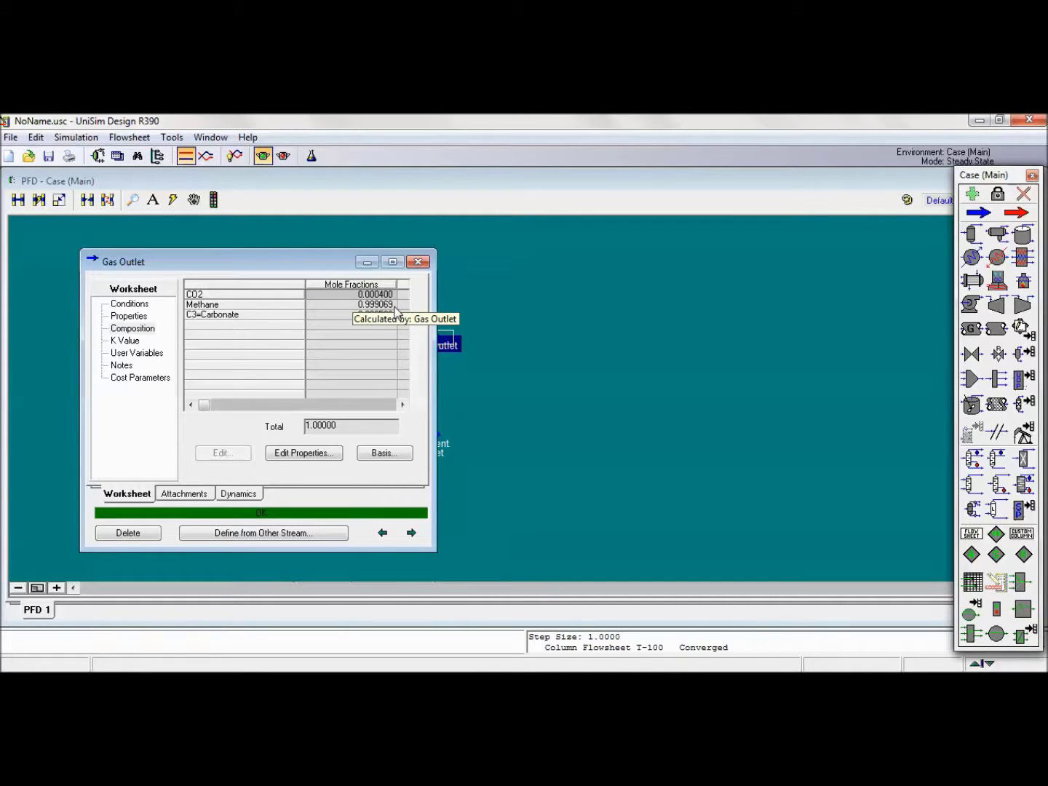
pyautogui.click(418, 262)
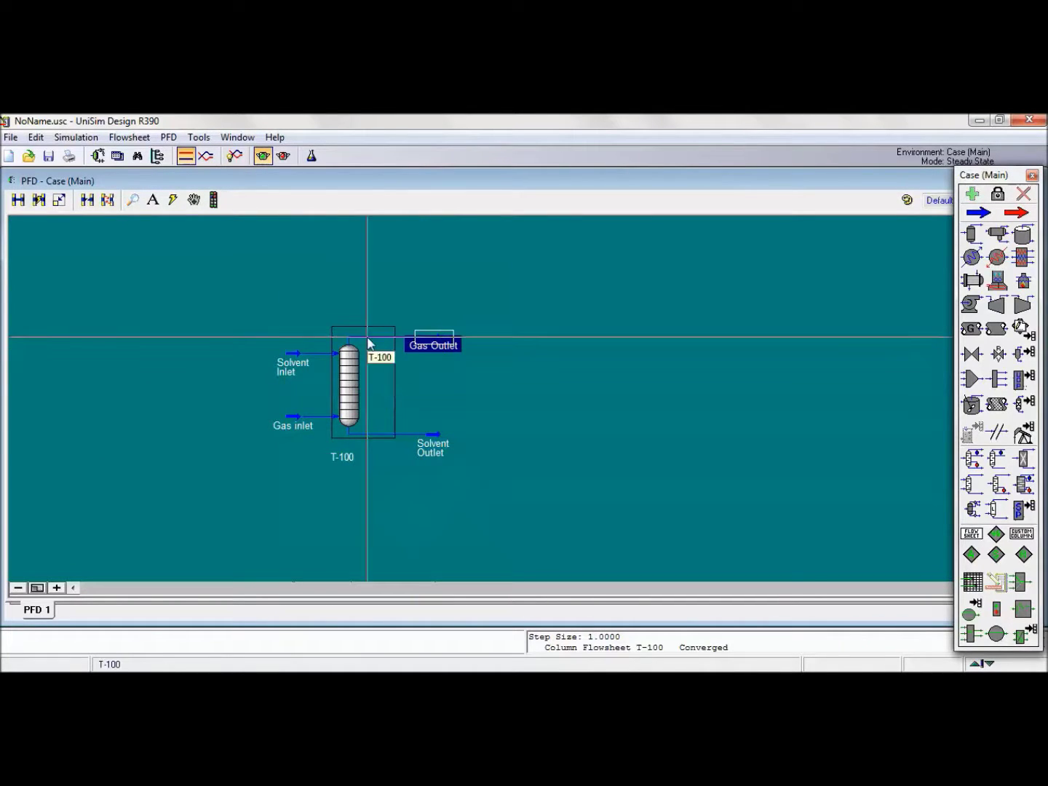
# Step: Add a Tray Sizing utility from Tools > Utilities and point it at T-100's TS-1 tray section
pyautogui.click(198, 137)
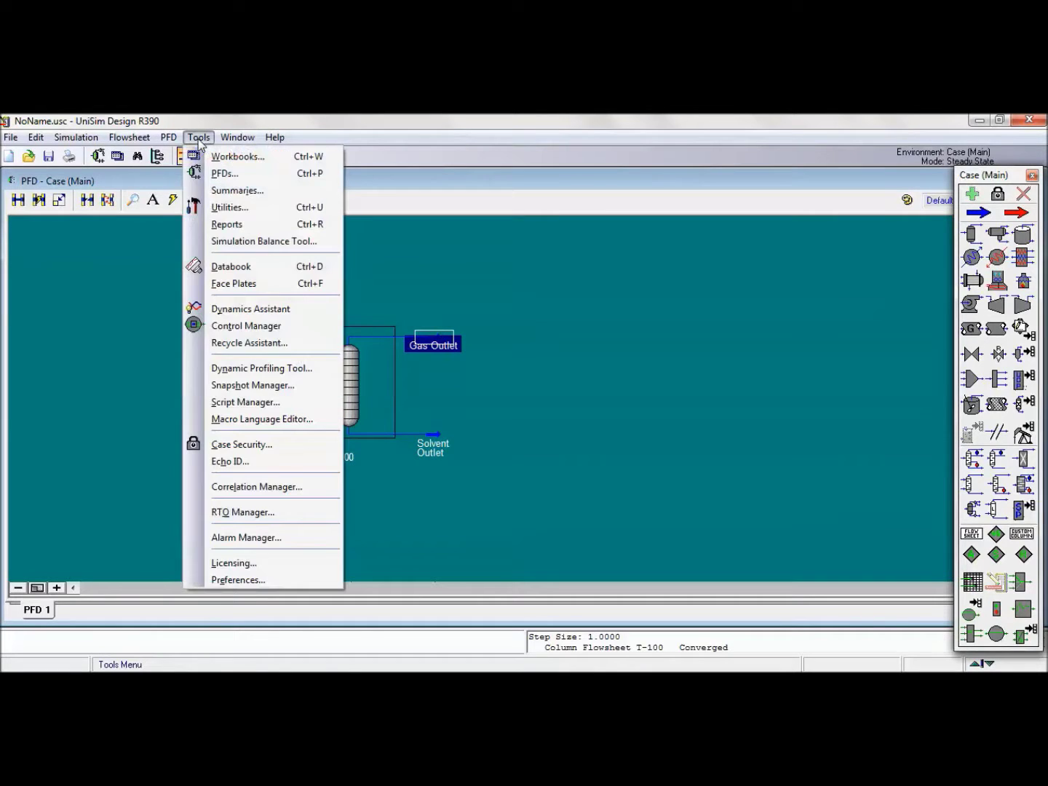
pyautogui.click(222, 207)
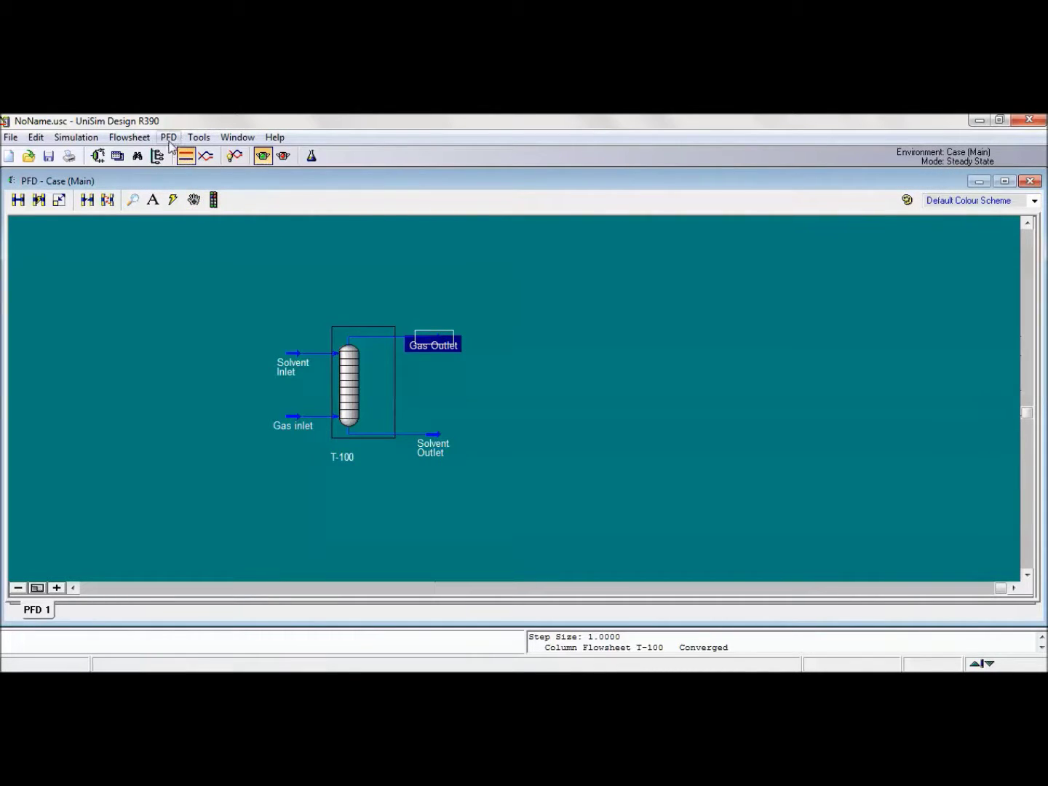
pyautogui.click(197, 138)
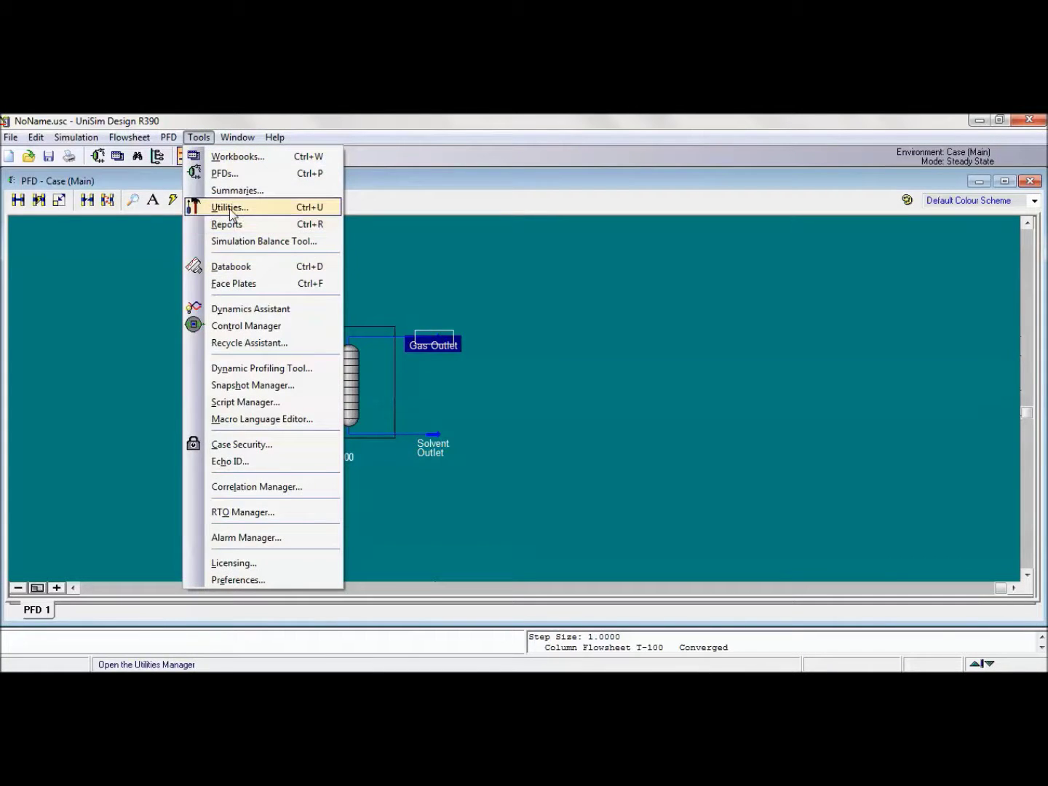
pyautogui.click(223, 207)
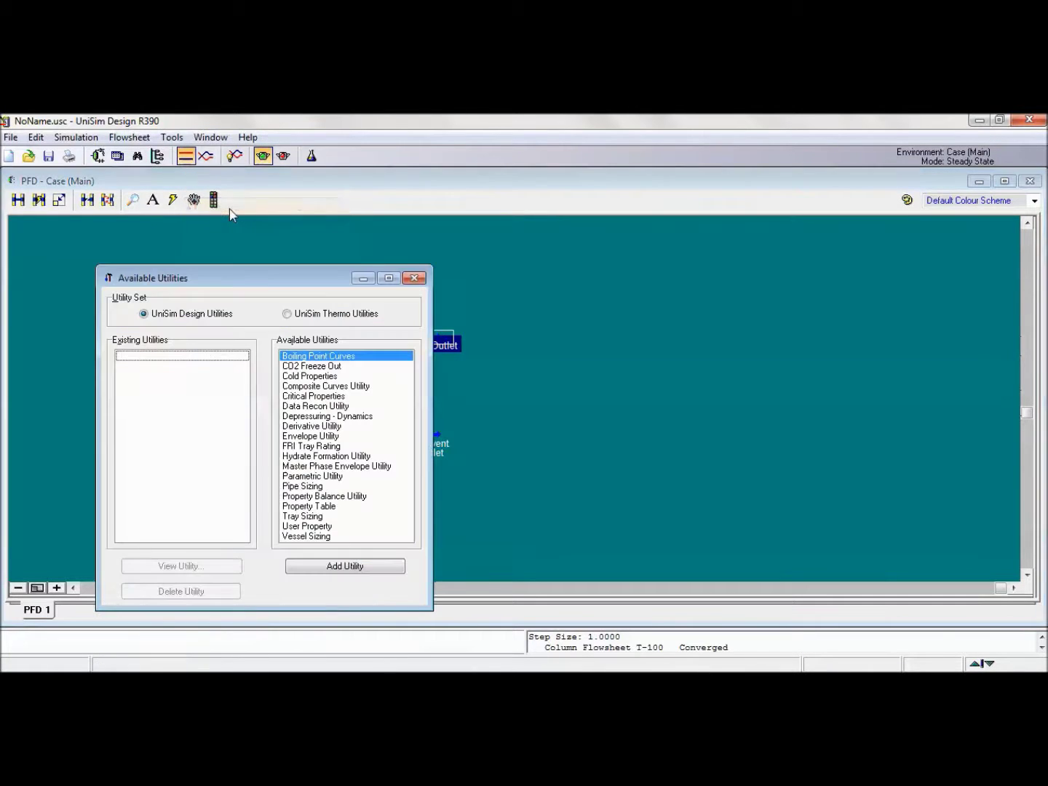
pyautogui.click(314, 520)
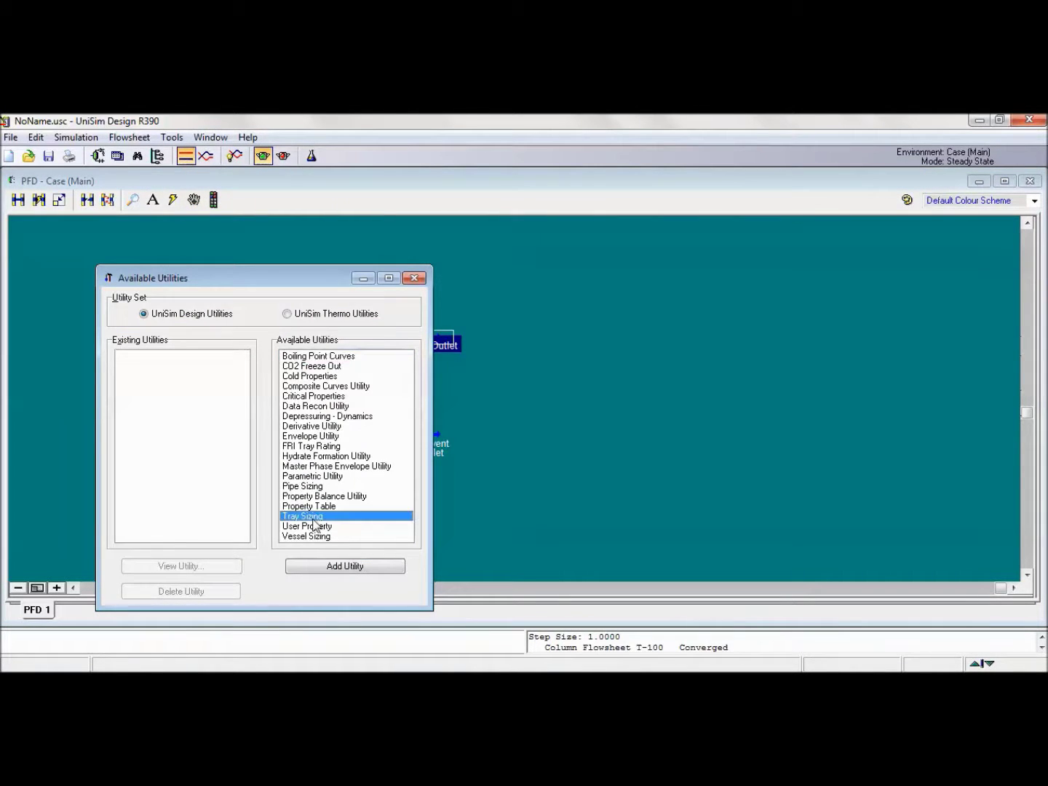
pyautogui.click(318, 567)
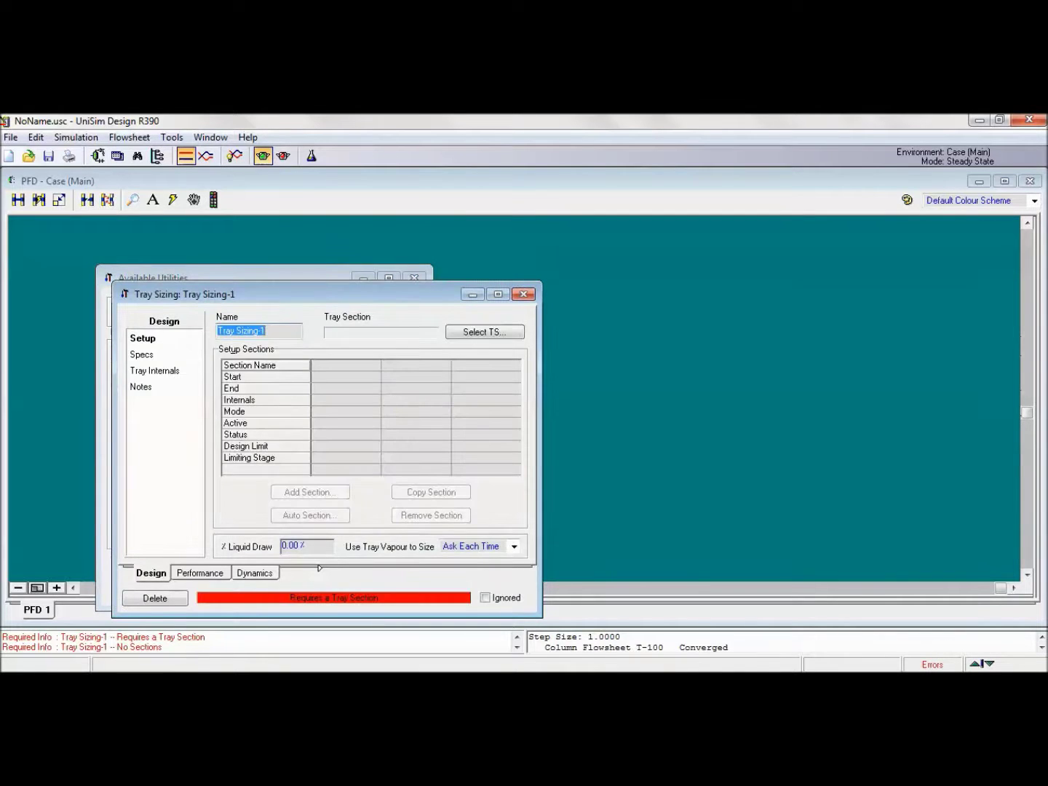
pyautogui.click(458, 333)
pyautogui.click(463, 334)
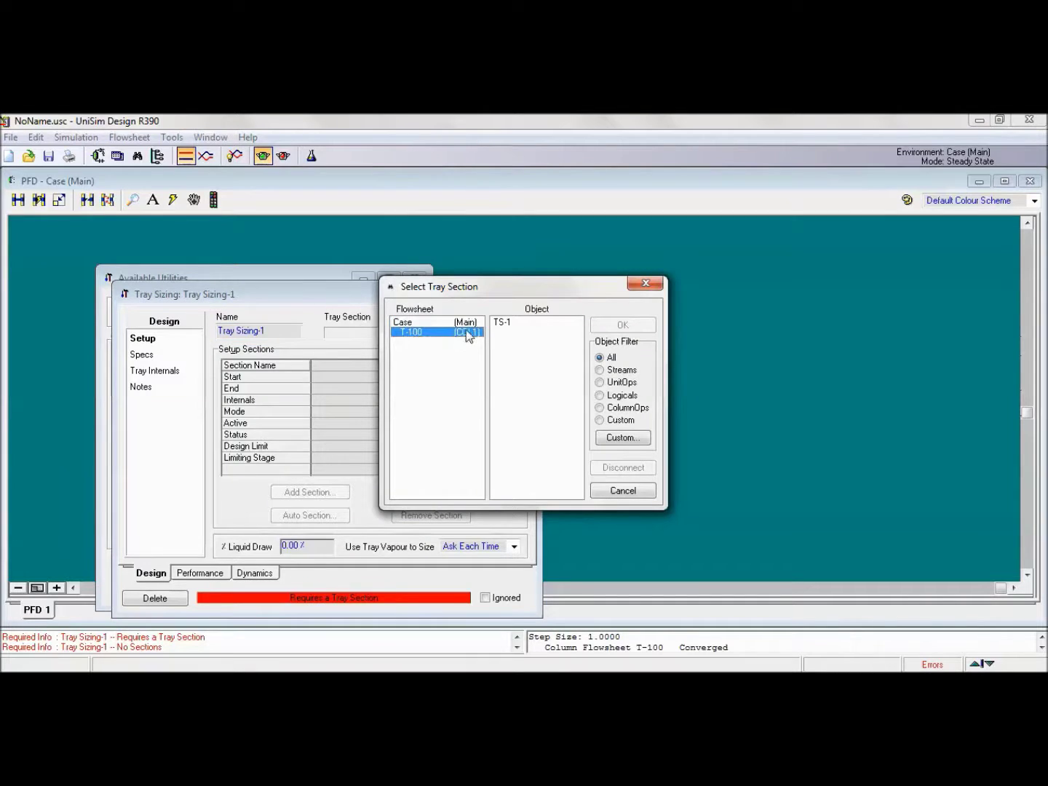
pyautogui.click(501, 325)
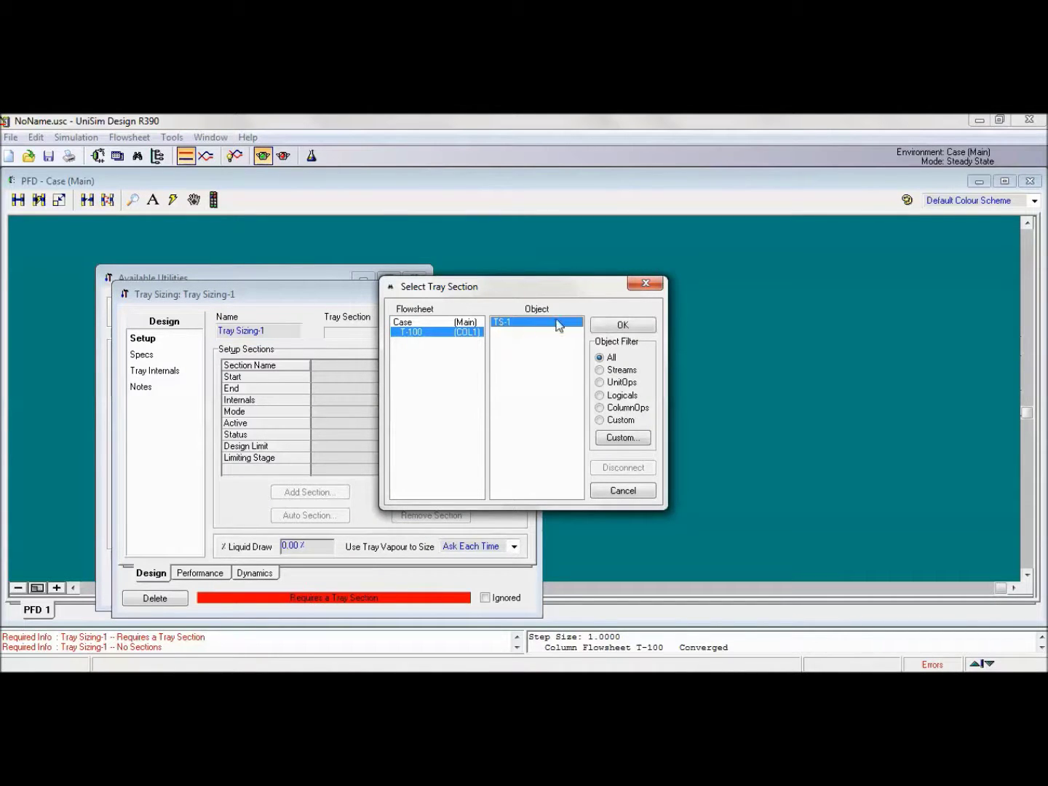
# Step: Auto-section TS-1 with packed internals, creating a 1_inch metal Ballast Rings section over stages 1–10
pyautogui.click(605, 325)
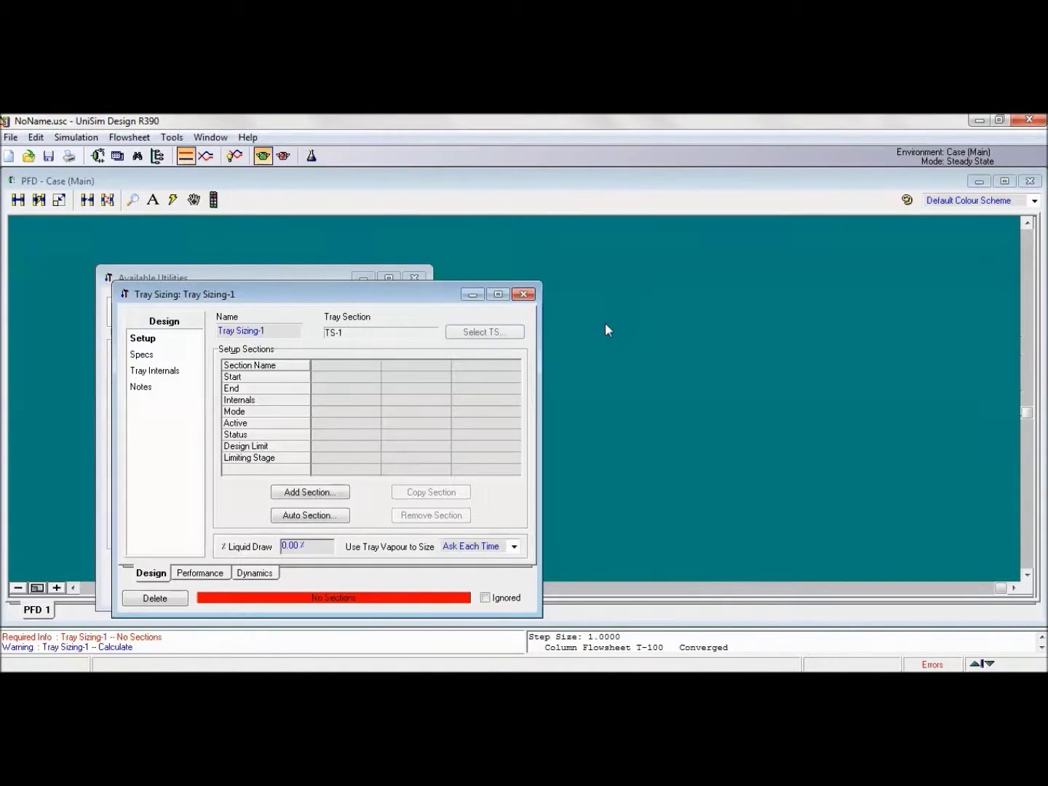
pyautogui.click(332, 516)
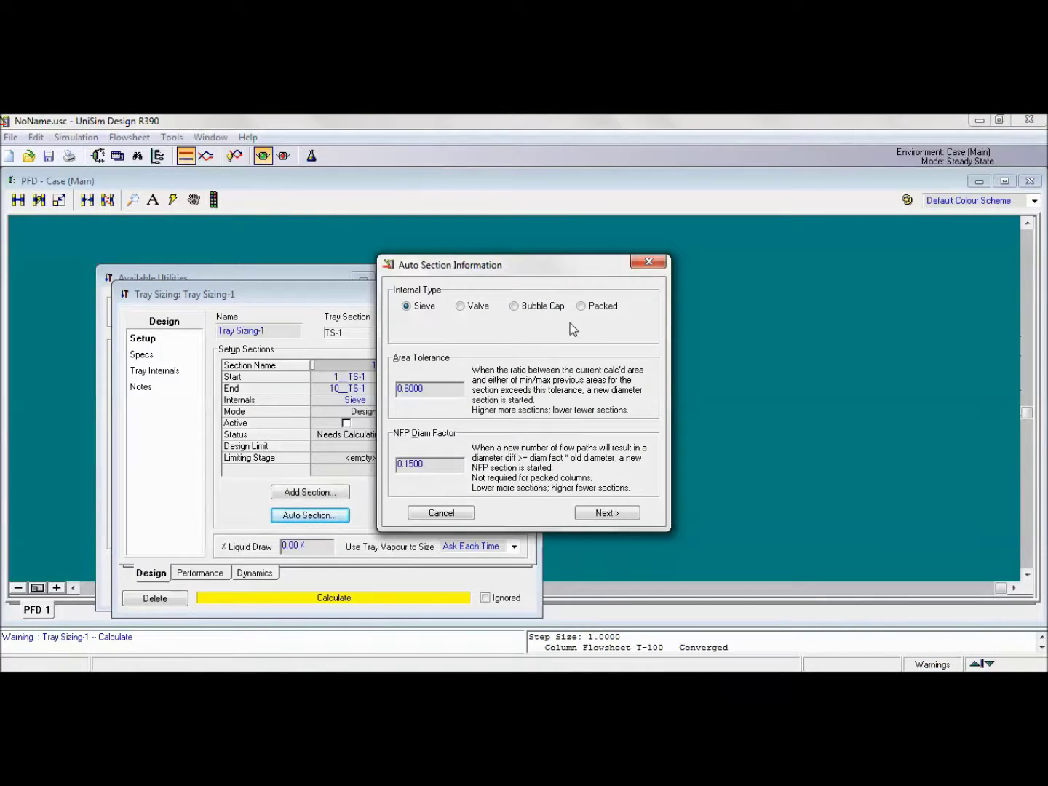
pyautogui.click(589, 305)
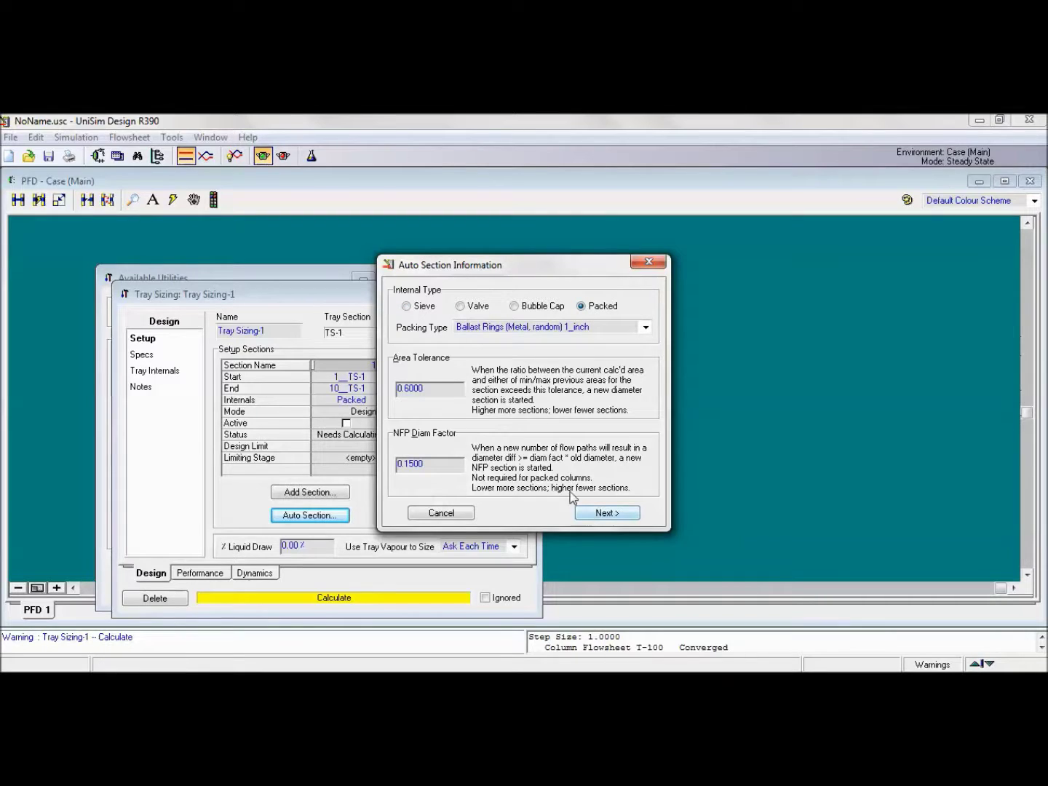
pyautogui.click(603, 513)
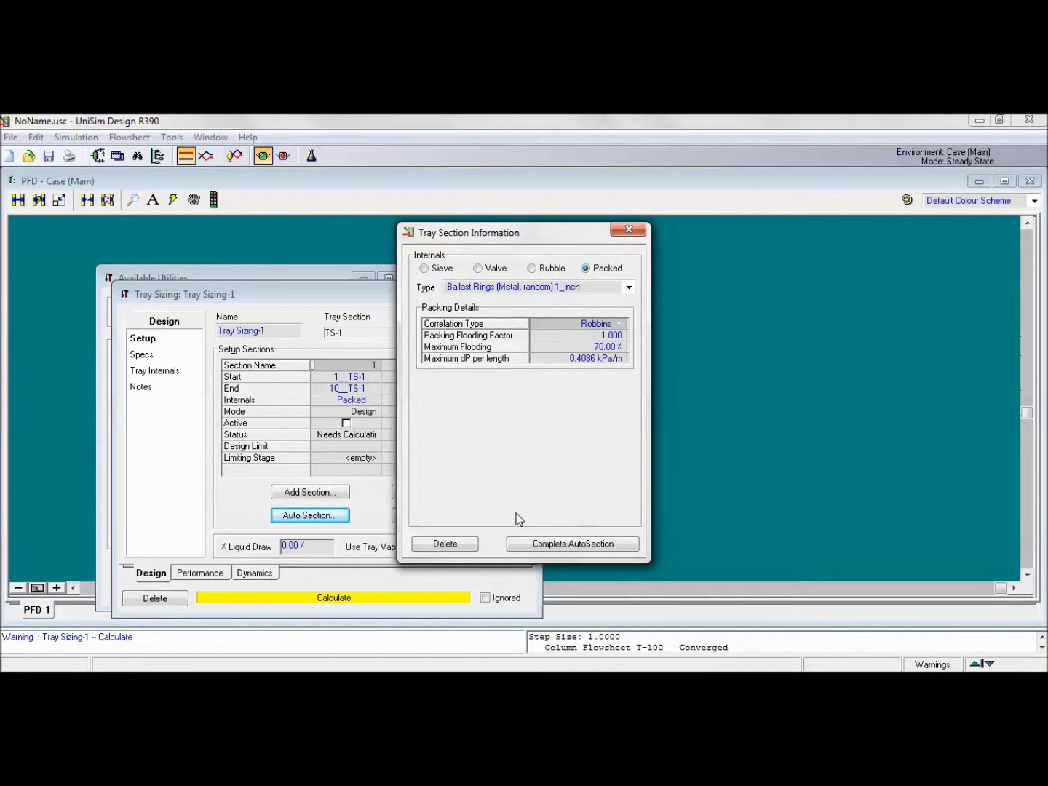
pyautogui.click(546, 546)
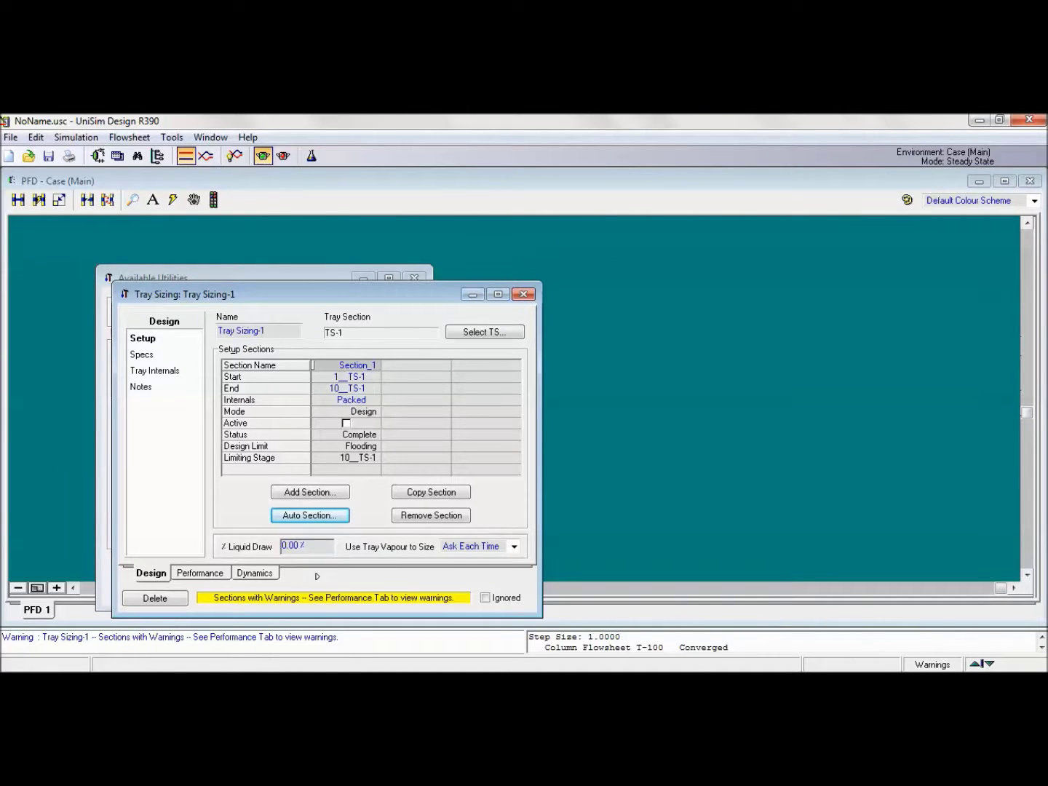
# Step: Show packed section performance: 1.067 m diameter, 5.098 m height, 63.70% max flooding, 1.418 kPa drop
pyautogui.click(201, 573)
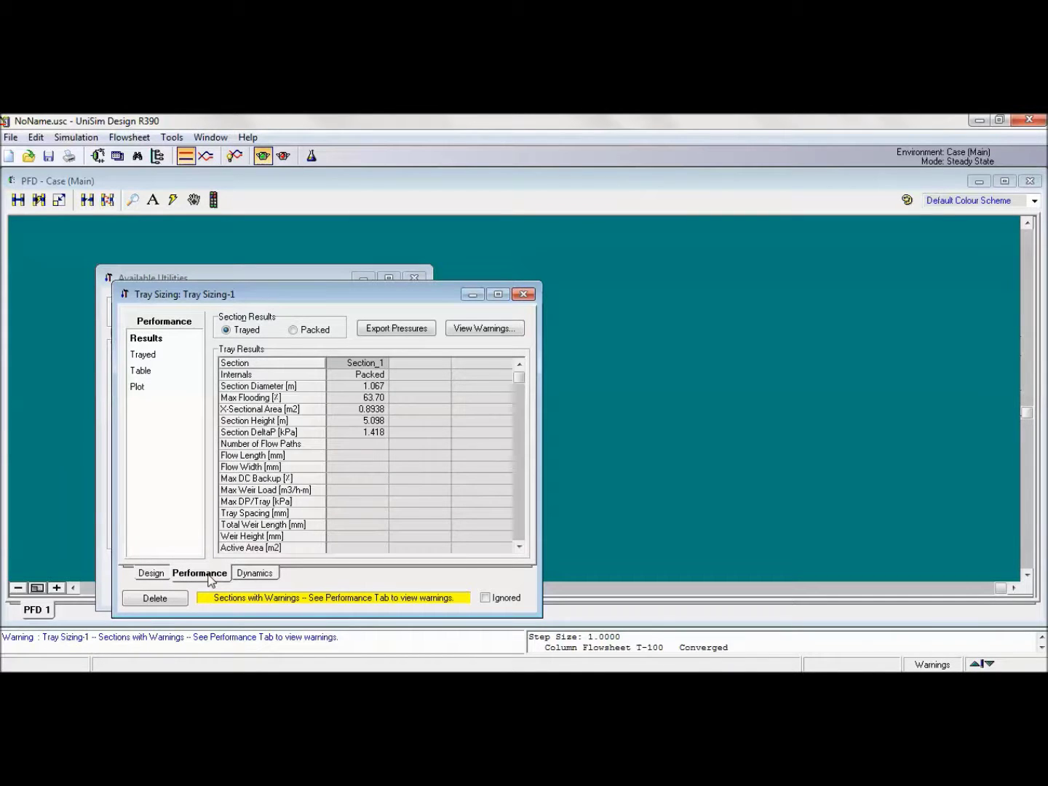
pyautogui.click(293, 329)
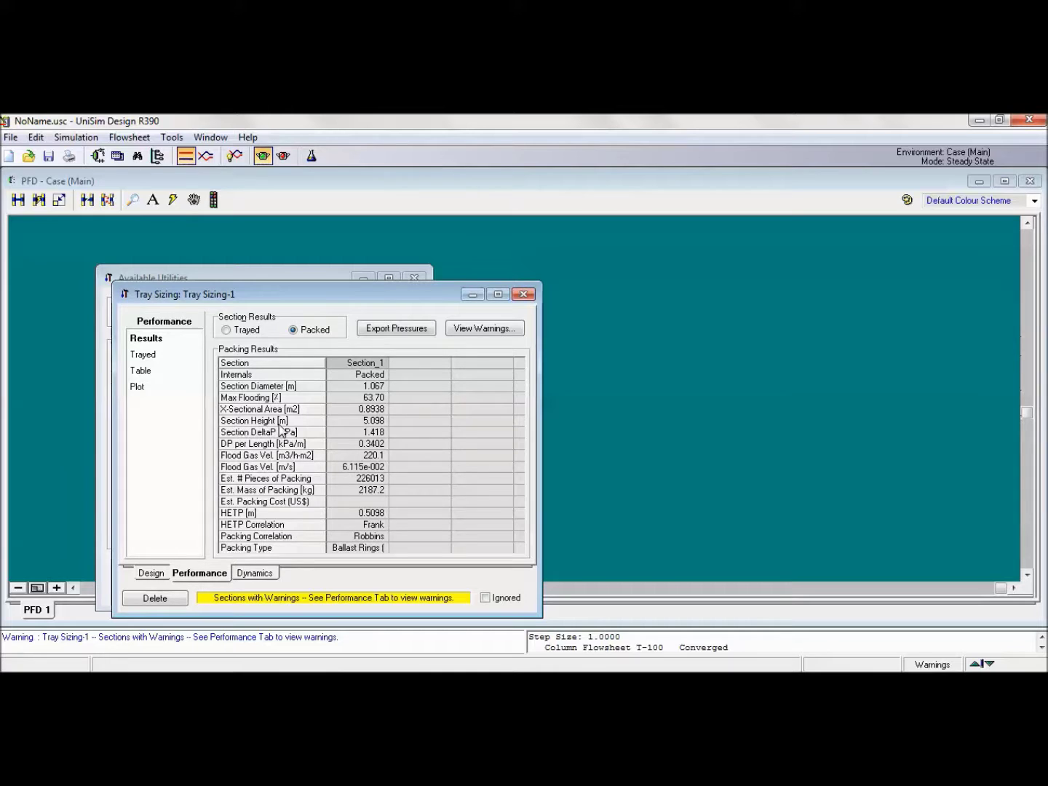
pyautogui.moveTo(352, 424)
pyautogui.moveTo(370, 446)
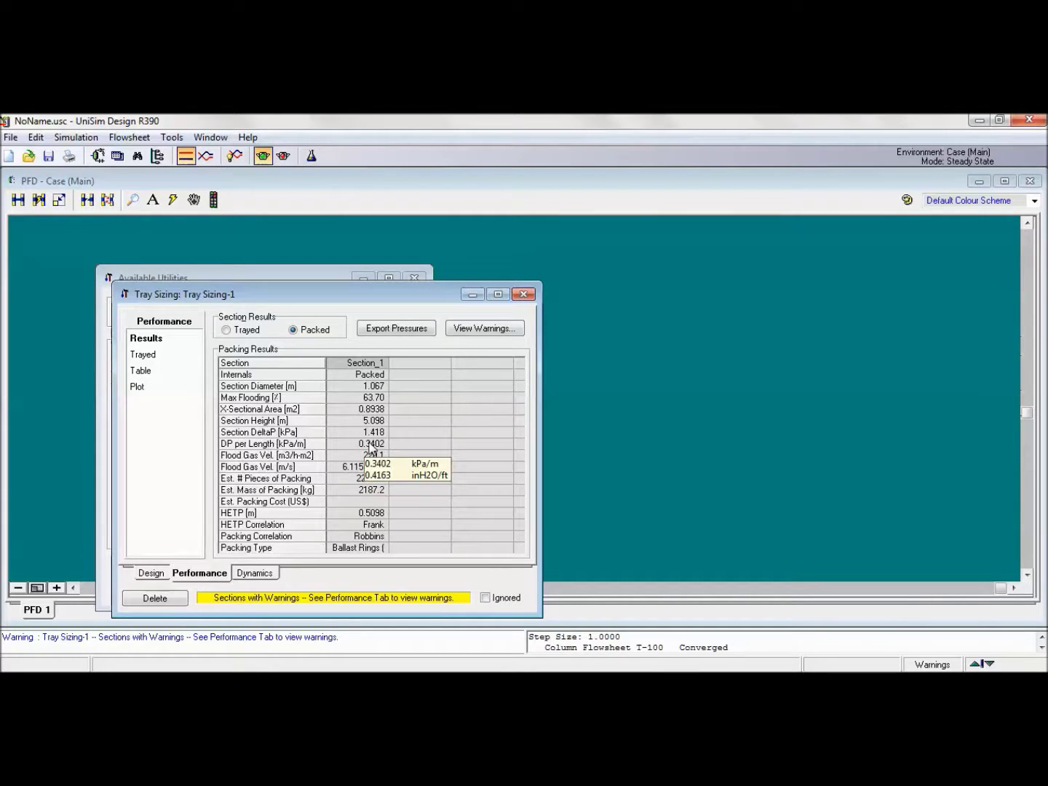